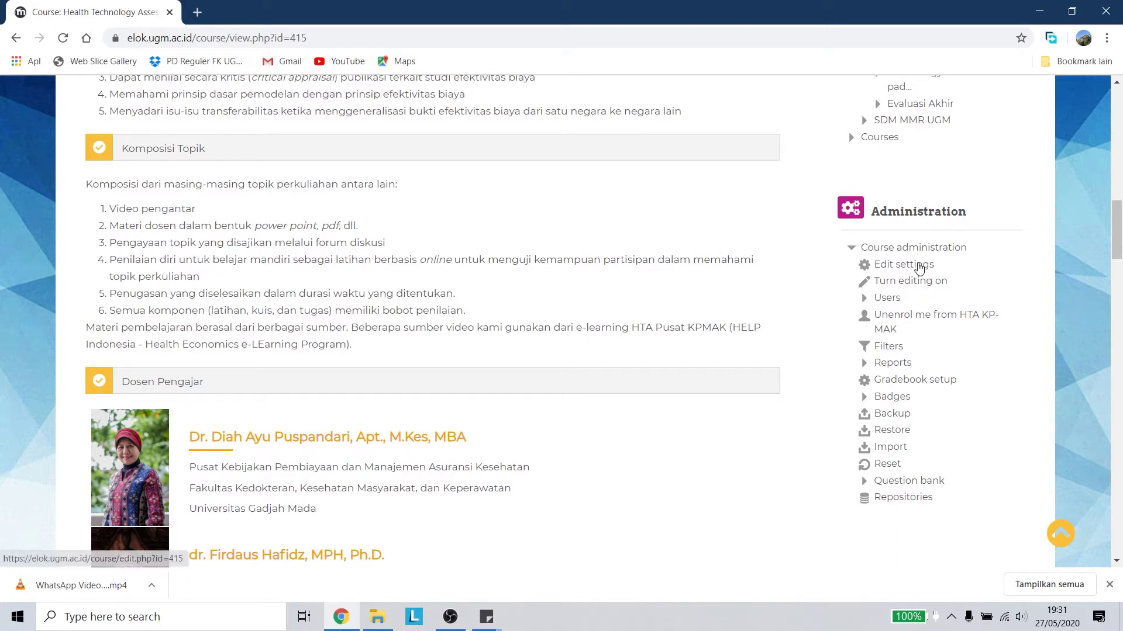
- Open the HTA KP-MAK course's edit settings and check where its short name appears among my courses
left_click(919, 266)
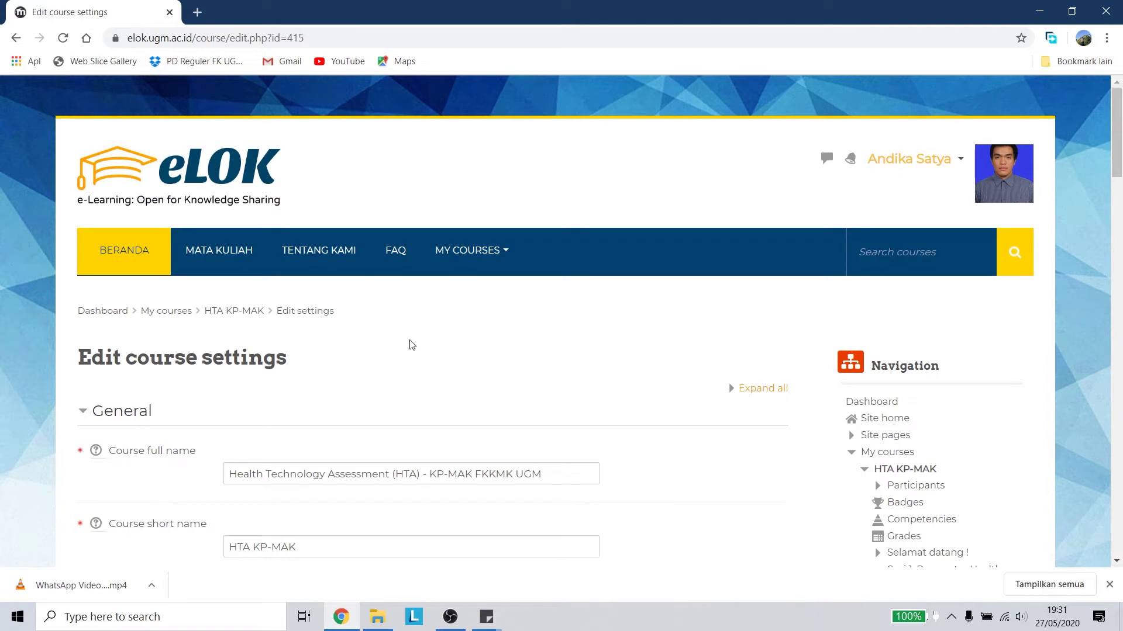
scroll(585, 334, "down", 1)
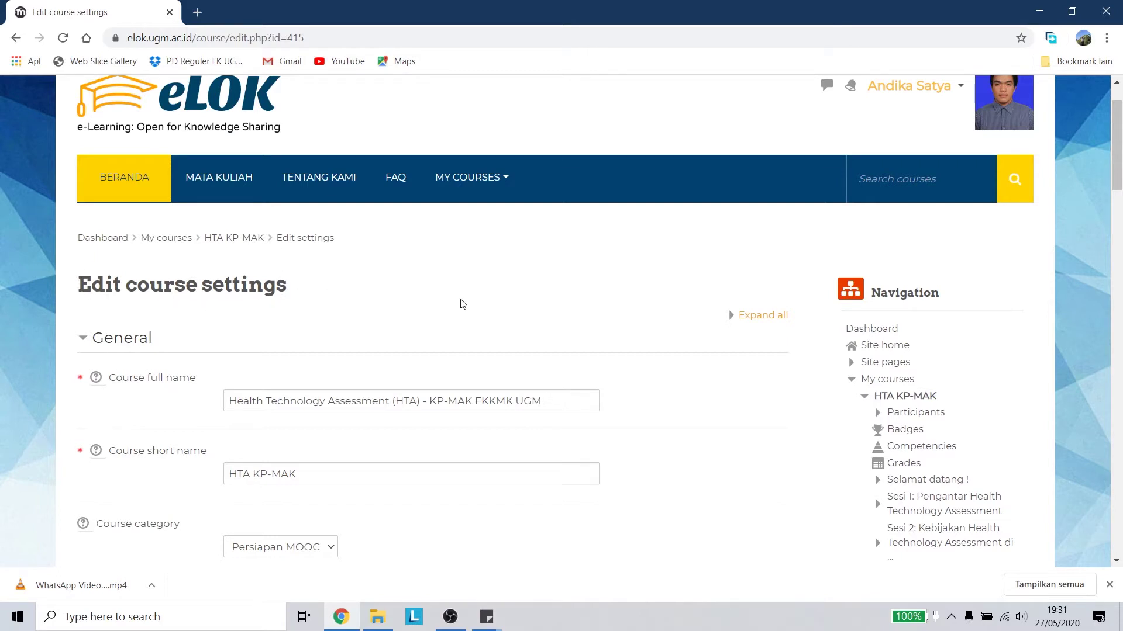
scroll(271, 321, "down", 2)
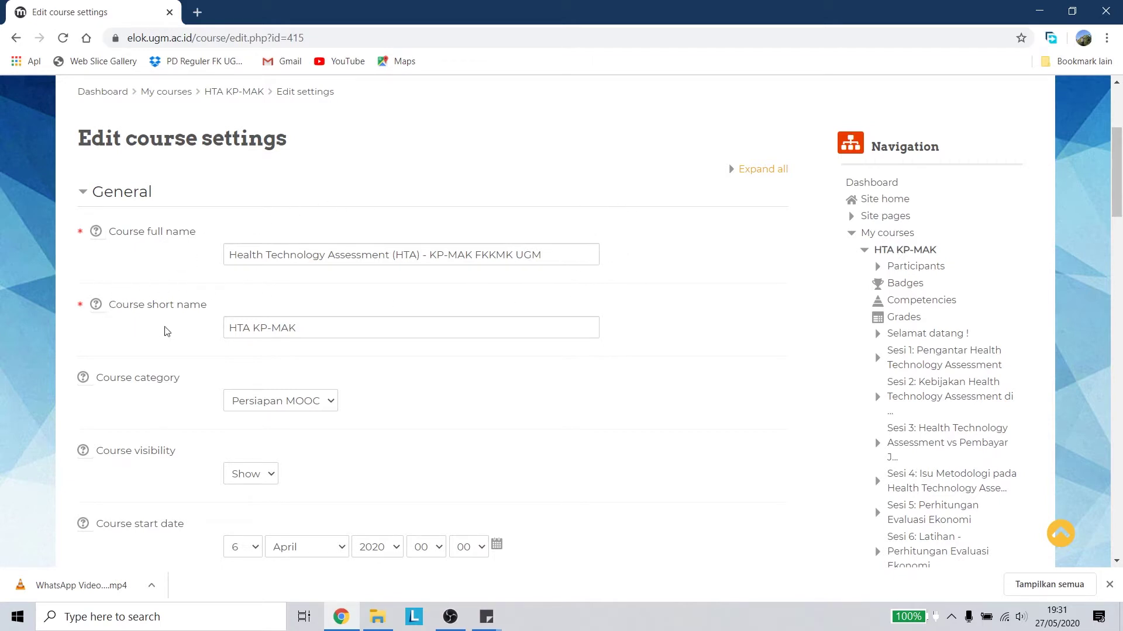
scroll(570, 280, "up", 4)
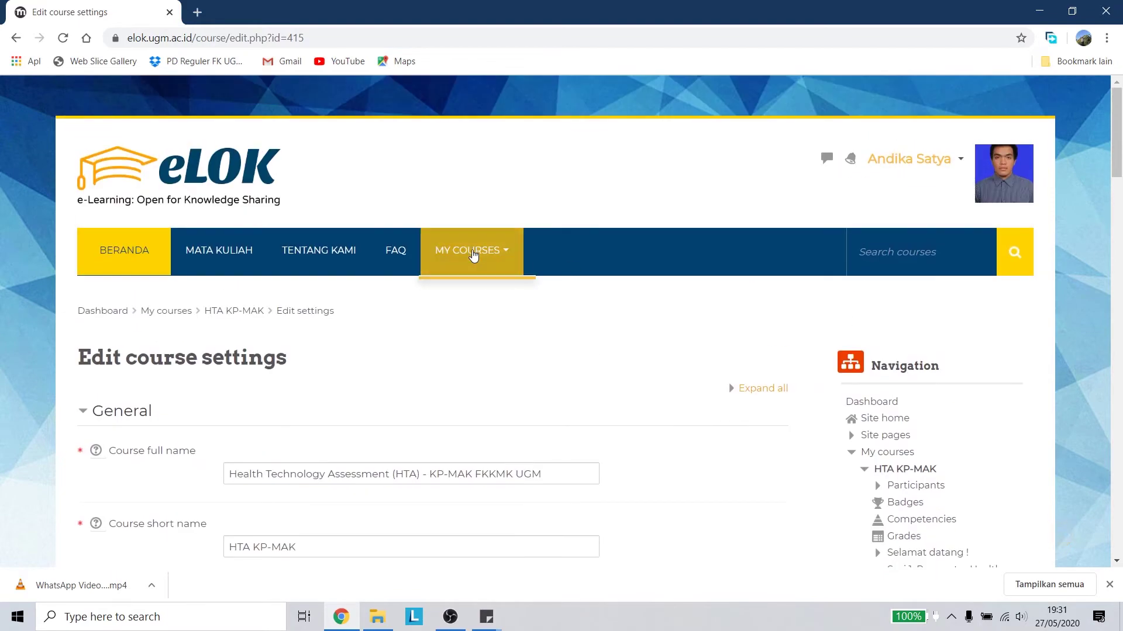
left_click(471, 257)
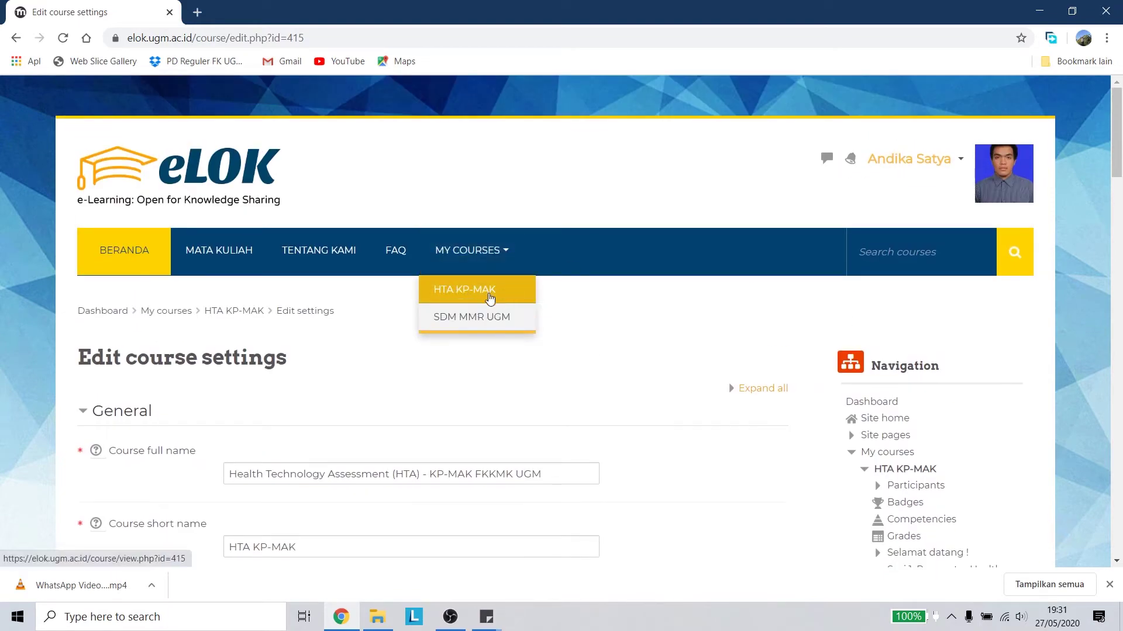
scroll(342, 450, "down", 5)
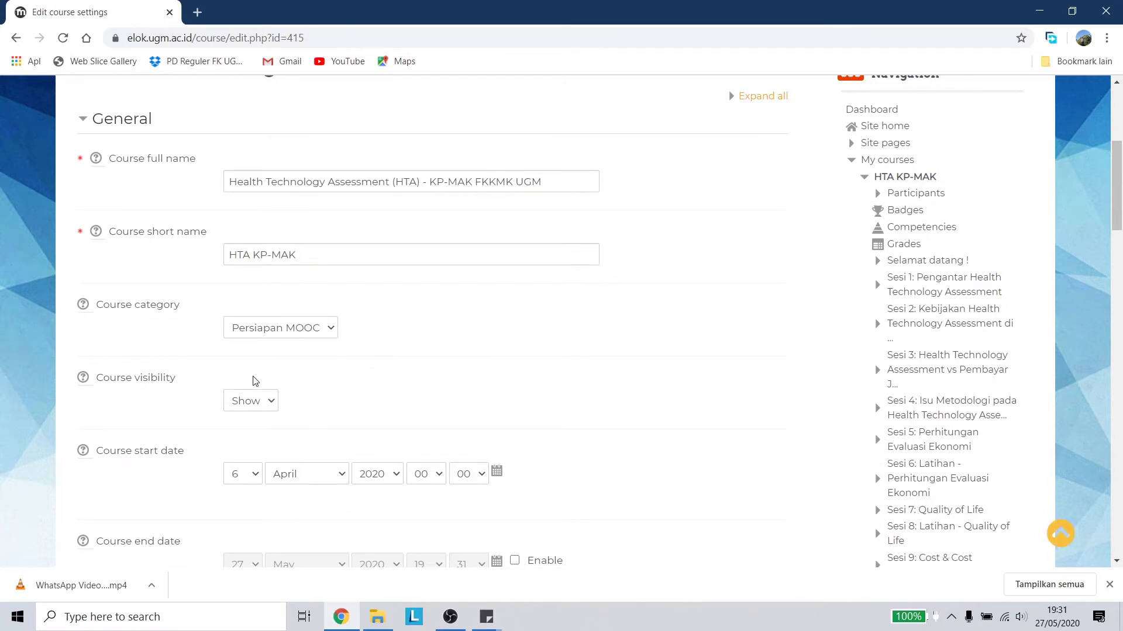
- Review the course category options and set the course visibility to Show
scroll(158, 343, "down", 1)
left_click(327, 260)
left_click(329, 261)
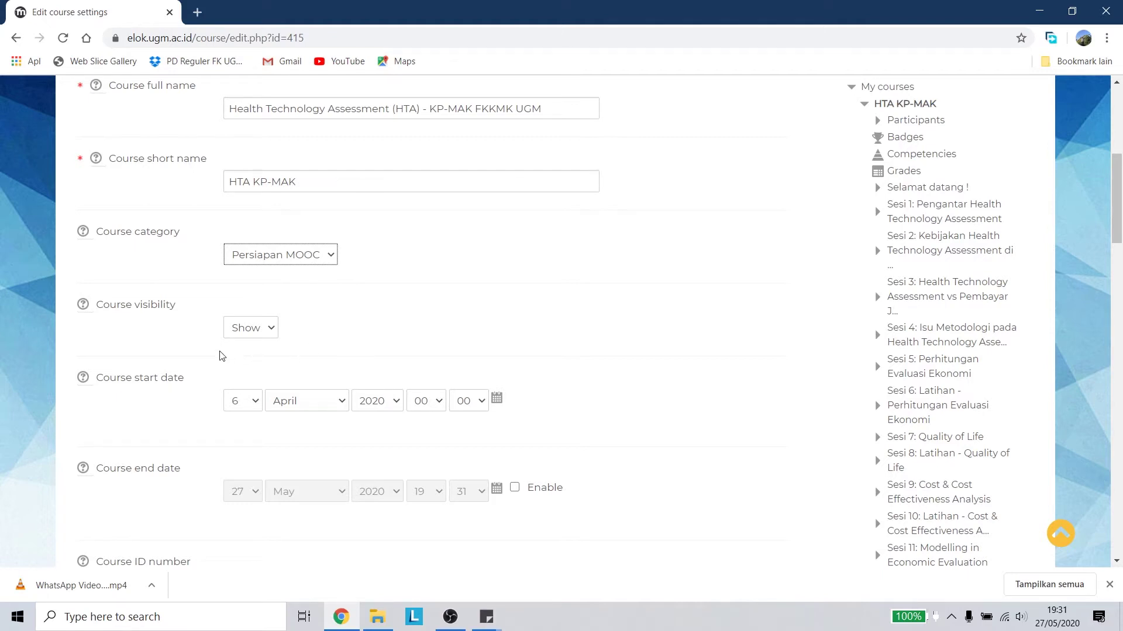
left_click(249, 328)
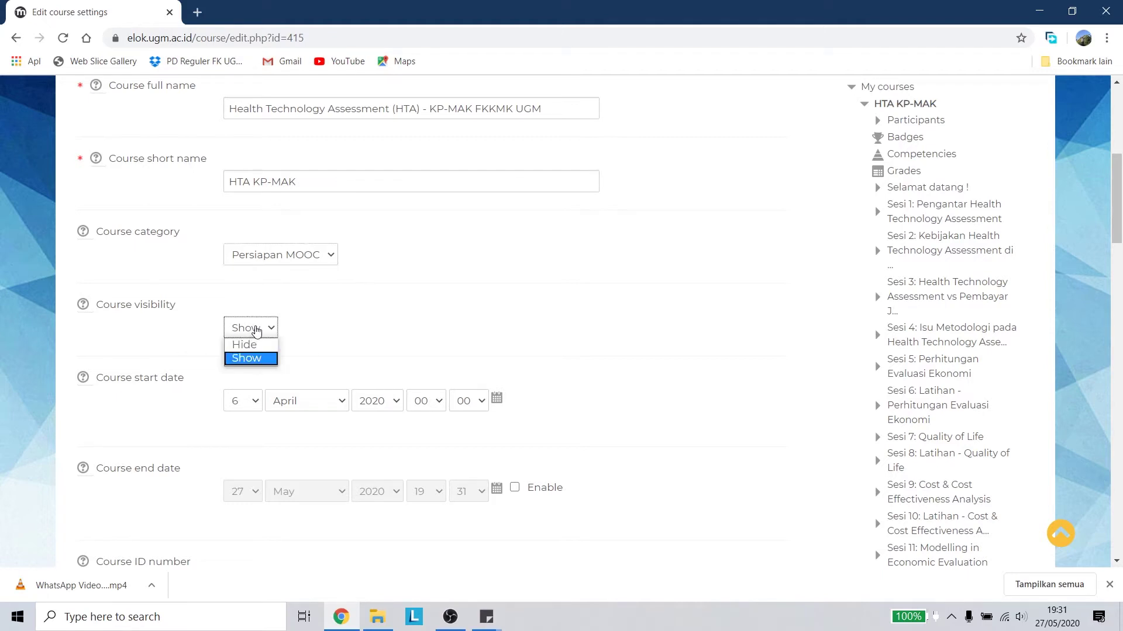
left_click(257, 359)
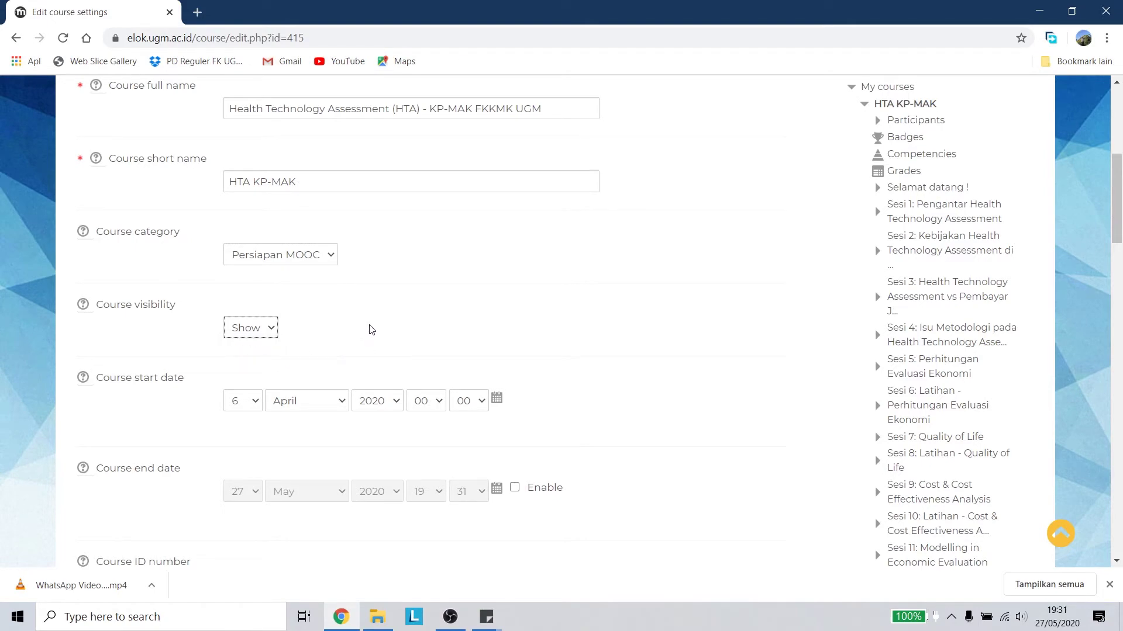
- Review the course start and end date settings and read the help for the Course ID number
scroll(576, 300, "down", 2)
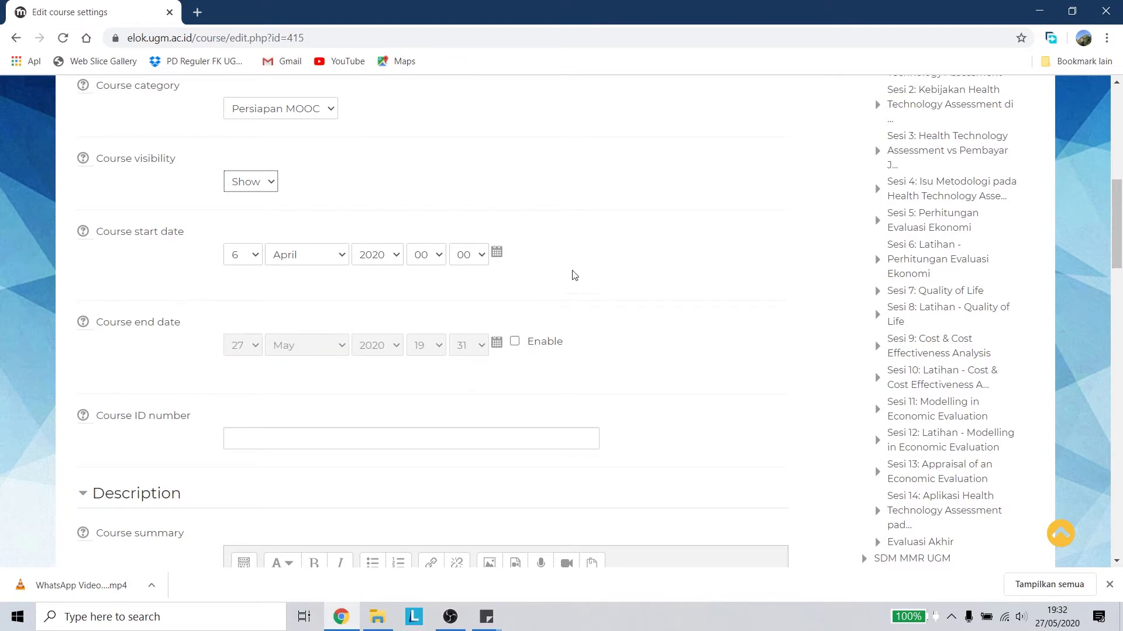
scroll(641, 348, "down", 2)
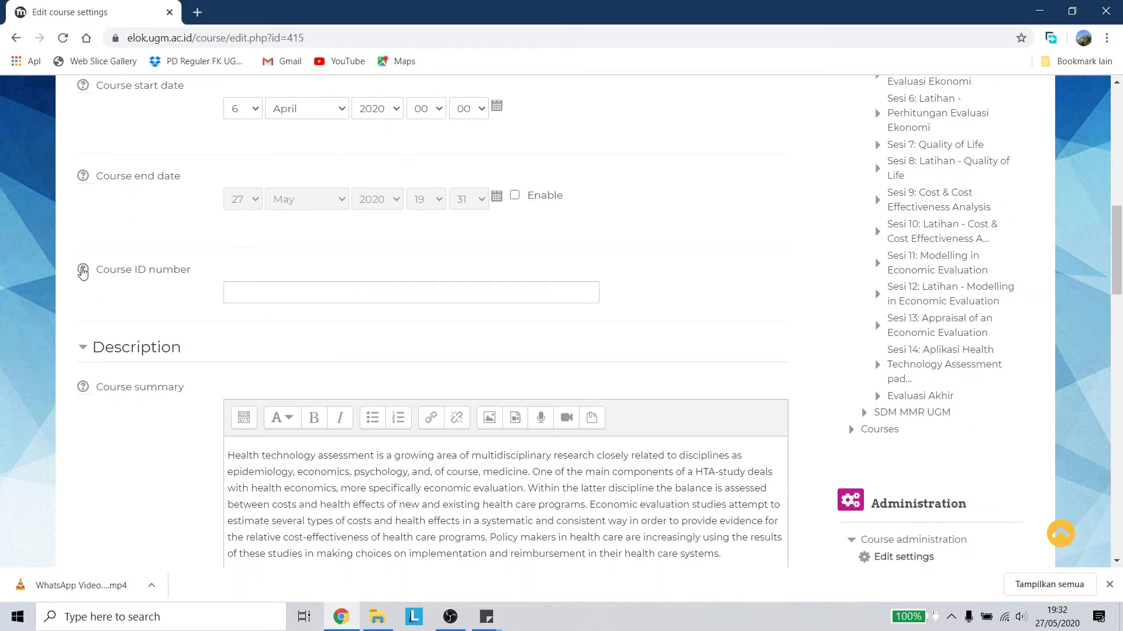
left_click(83, 270)
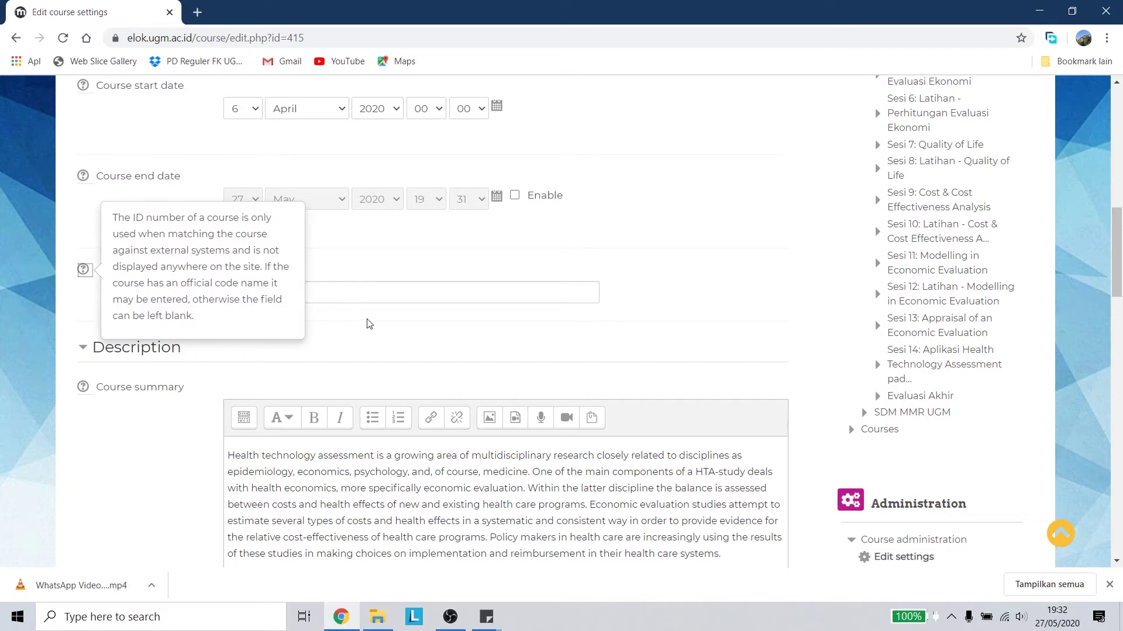
left_click(397, 318)
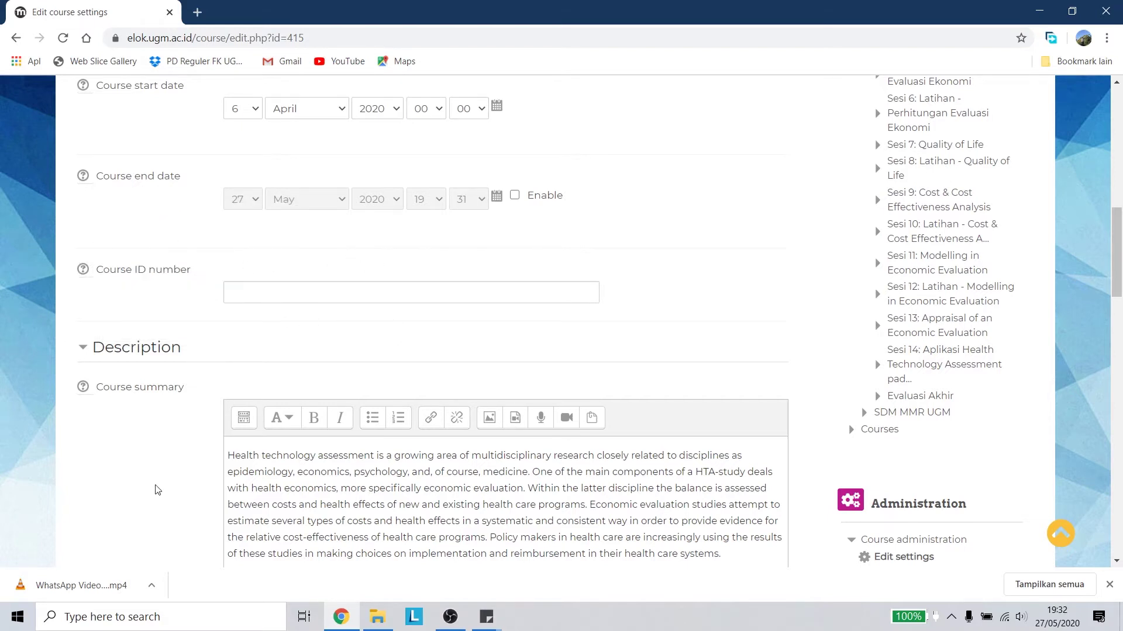
- Expand the Course format section below the description and examine the available course formats
scroll(162, 347, "down", 2)
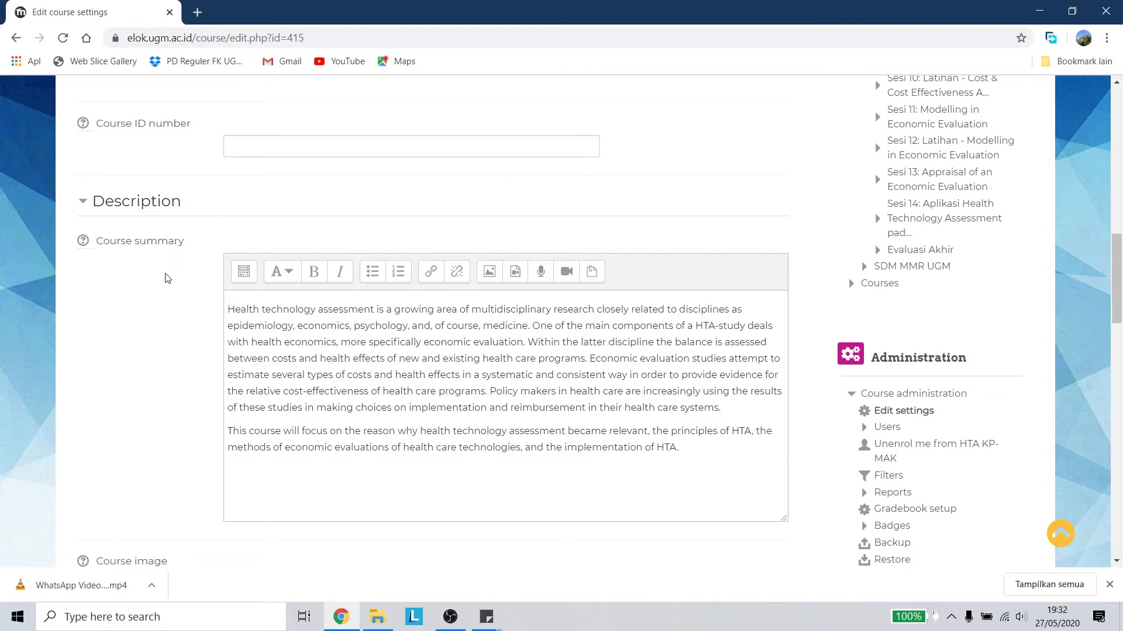
scroll(174, 468, "down", 7)
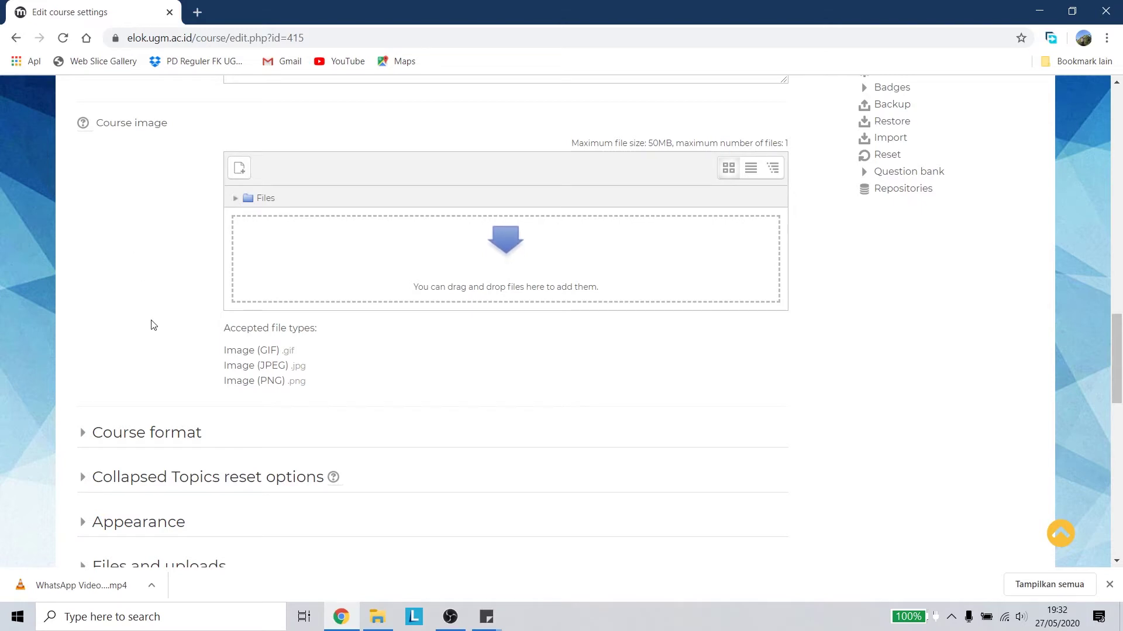
scroll(140, 292, "down", 3)
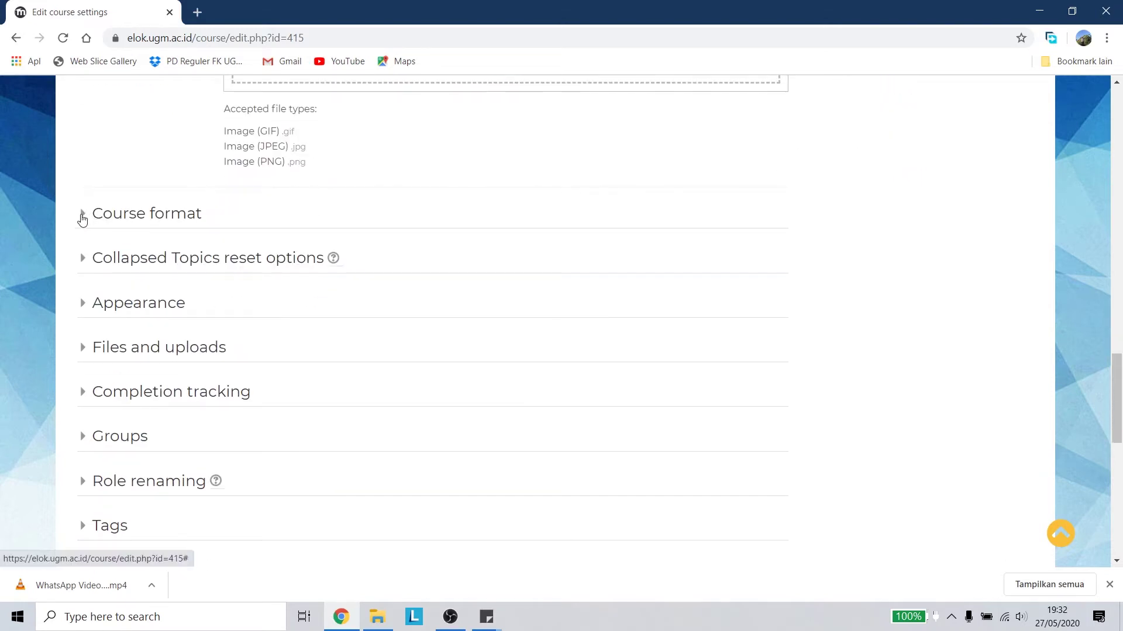
left_click(84, 215)
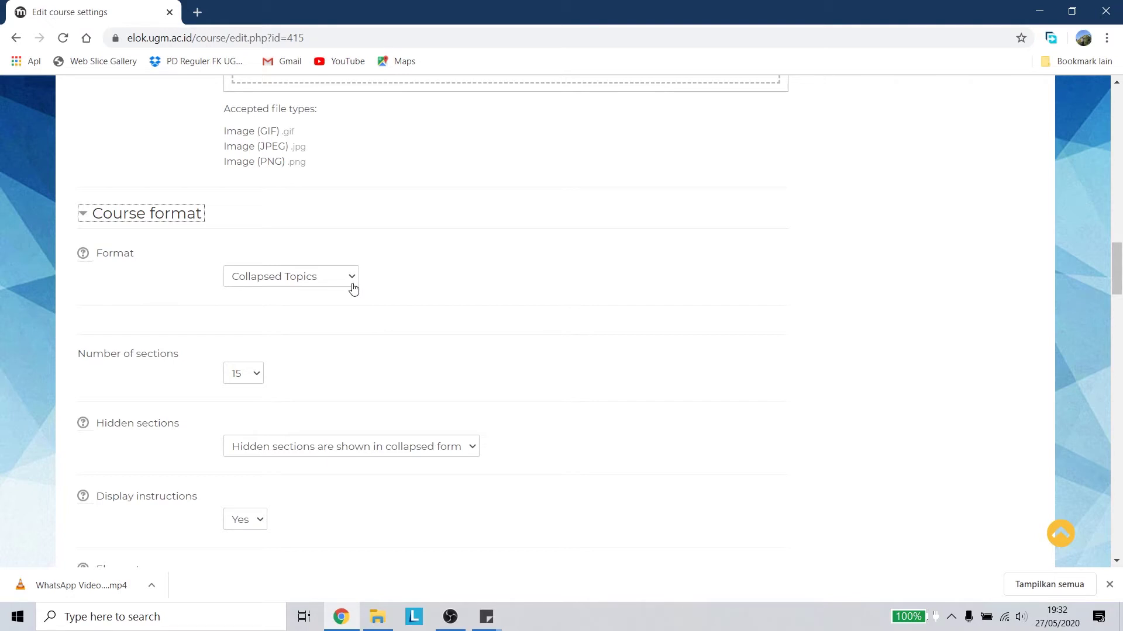
left_click(307, 278)
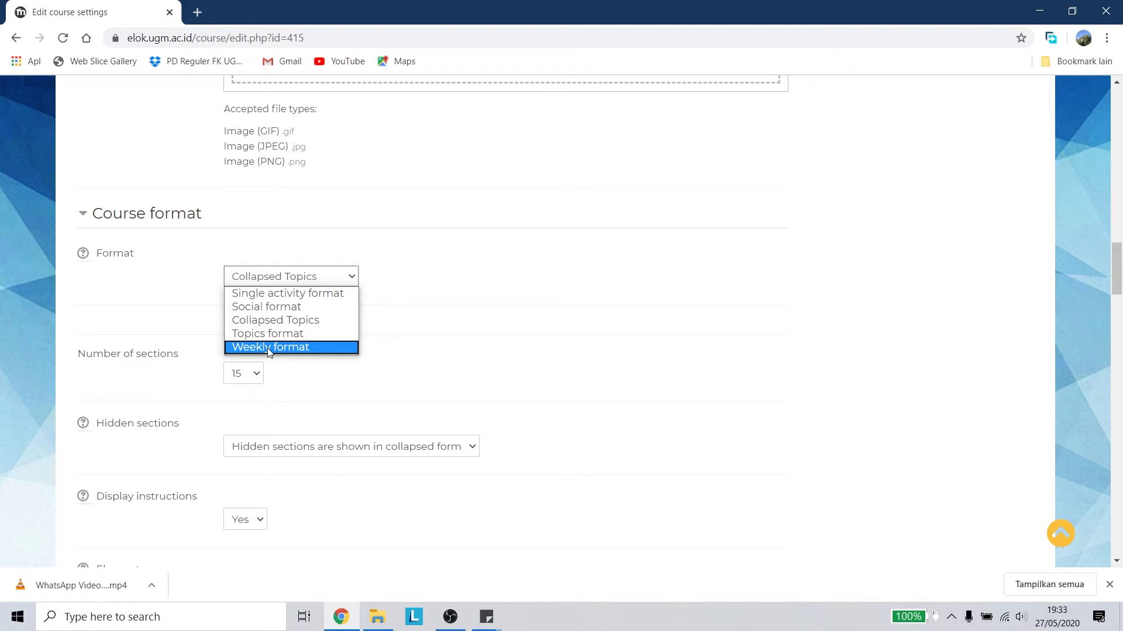
left_click(90, 329)
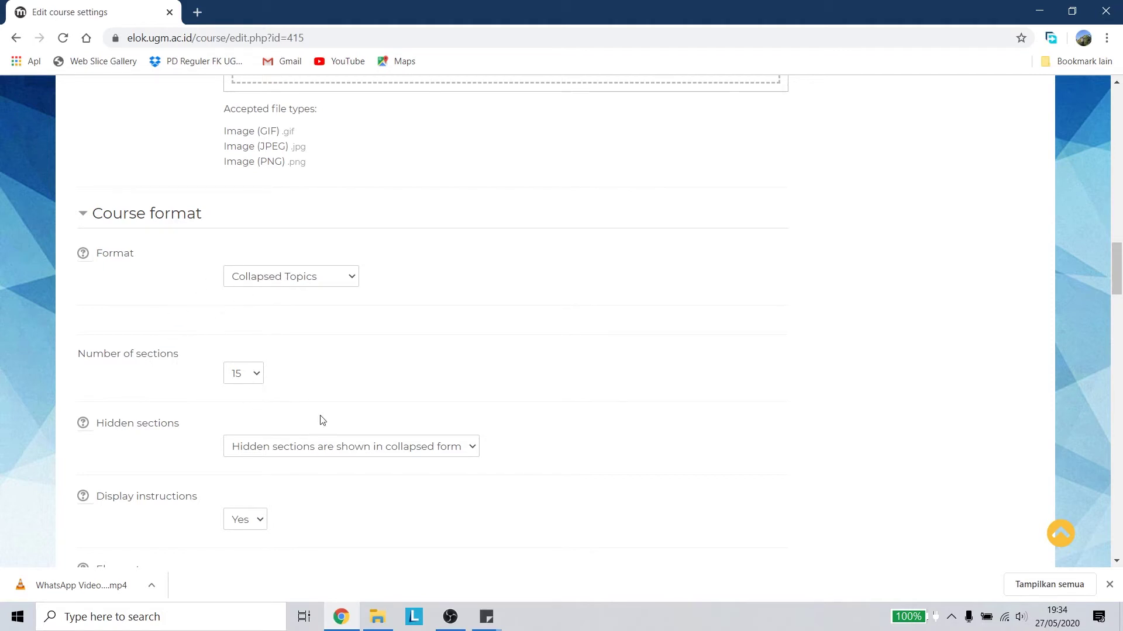
- Read the help for Hidden sections and examine its display options
scroll(532, 361, "down", 2)
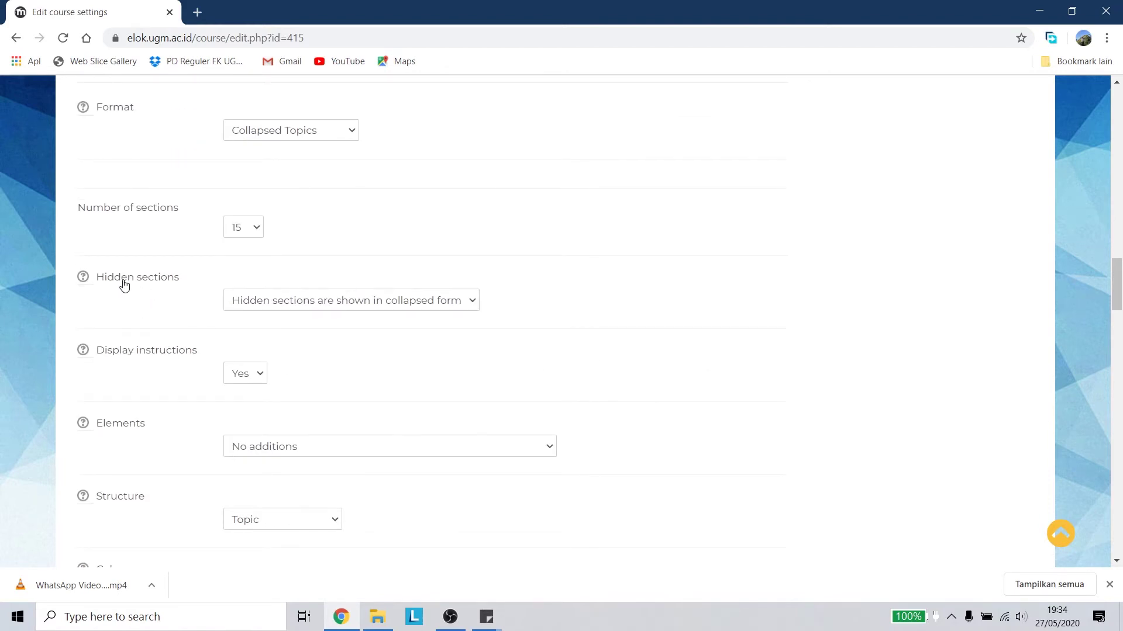
left_click(85, 279)
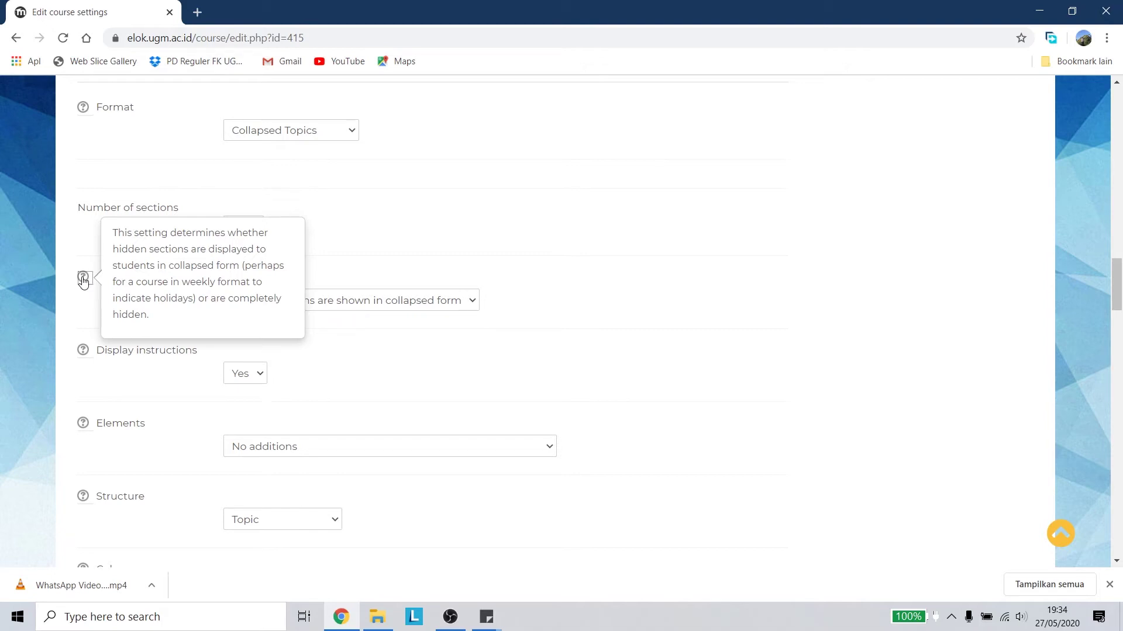
left_click(586, 345)
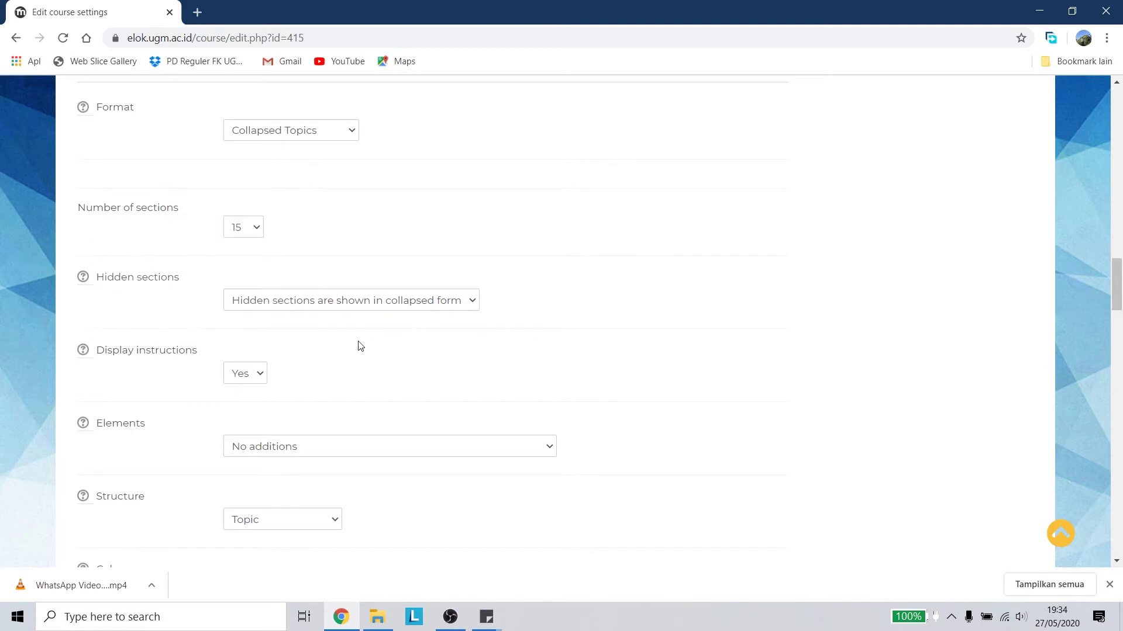
left_click(315, 302)
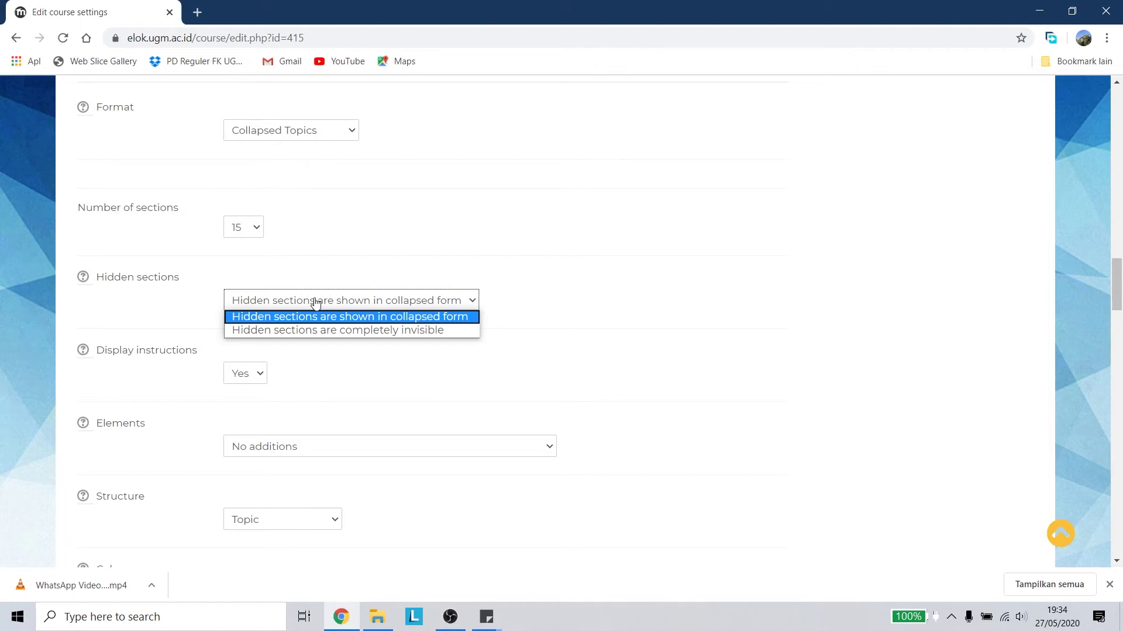
left_click(129, 311)
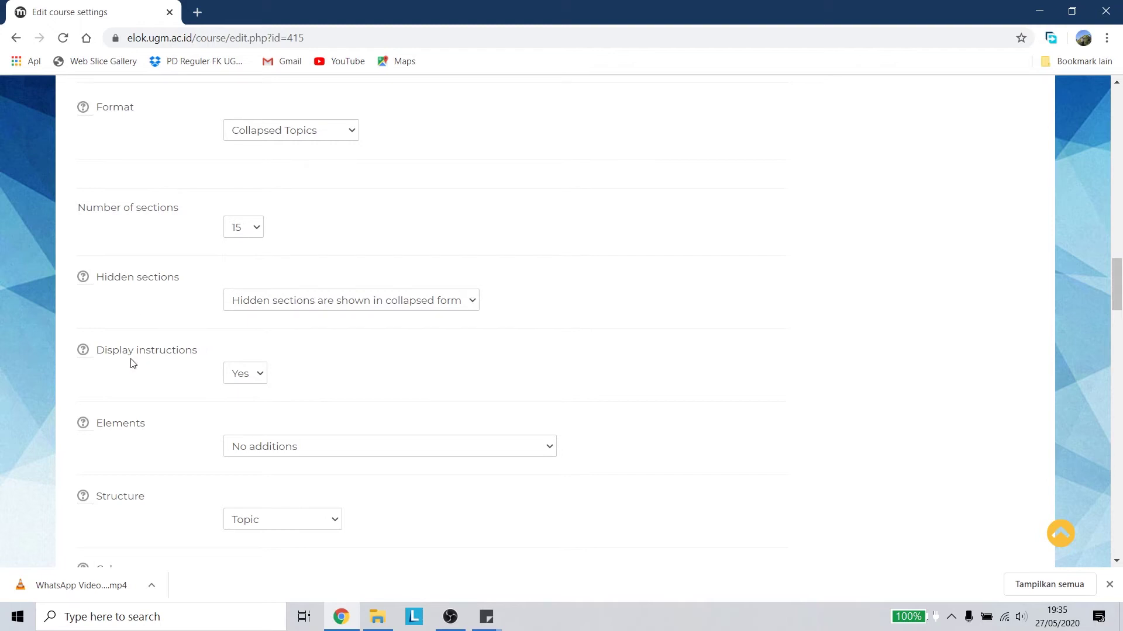
- Read the help for the Elements setting and set it to No additions
scroll(138, 359, "down", 1)
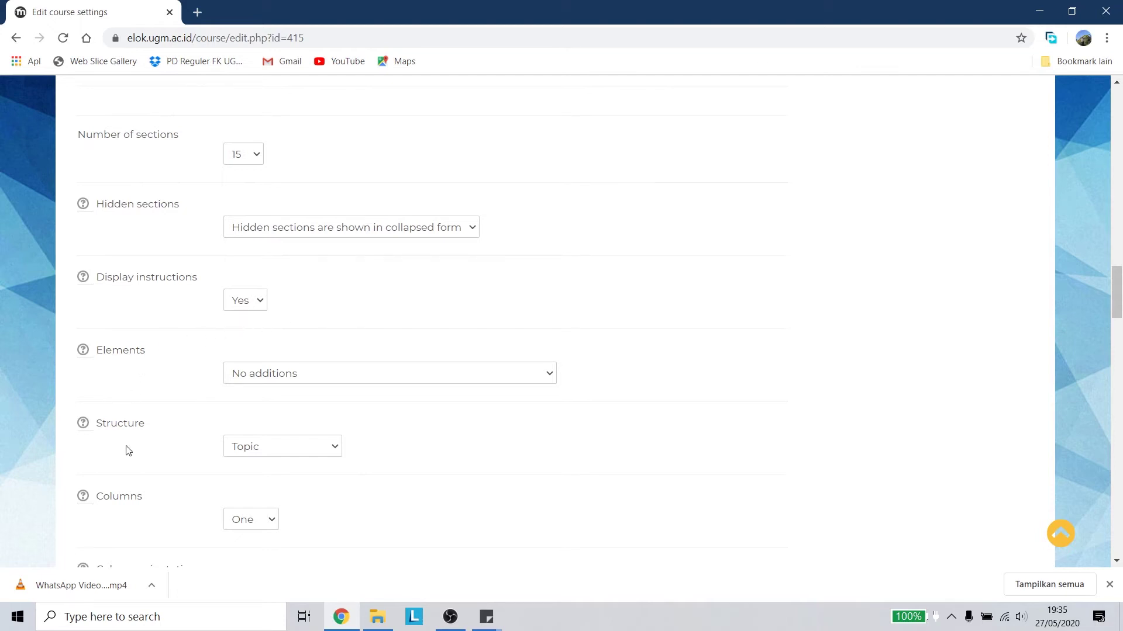
left_click(84, 352)
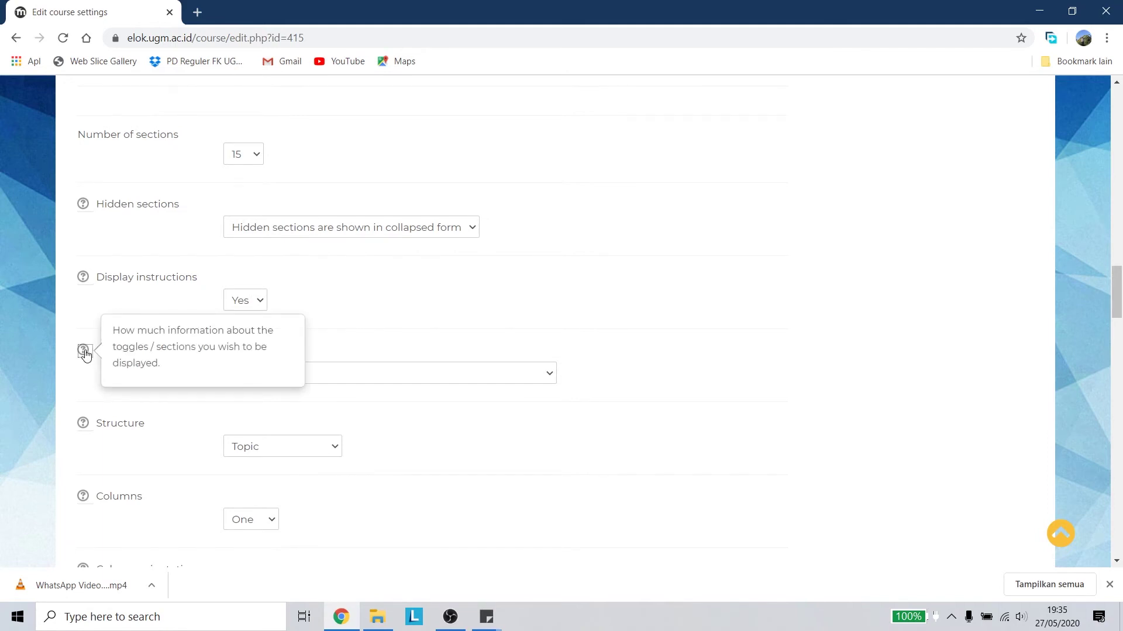
left_click(376, 418)
left_click(387, 379)
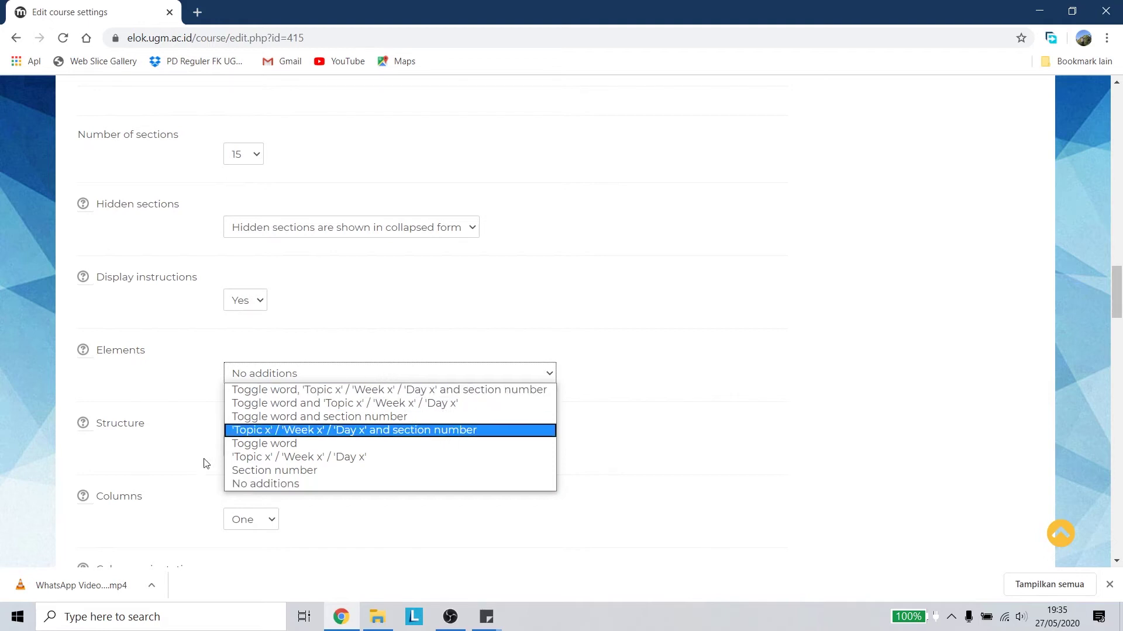
left_click(266, 484)
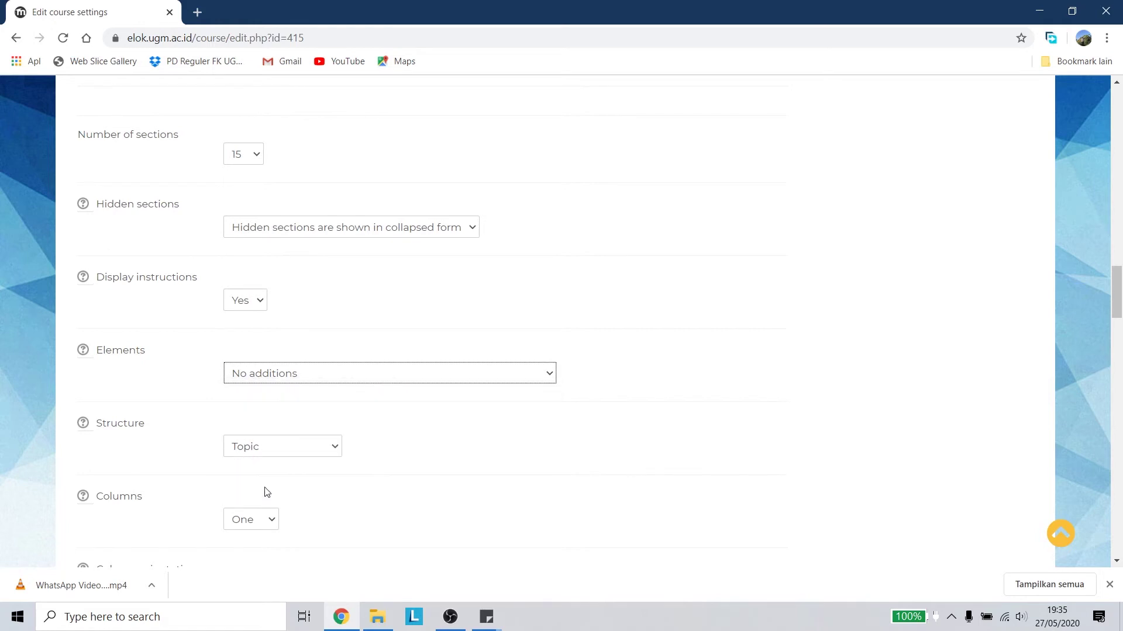
- Examine the Structure options available for the Collapsed Topics format
scroll(121, 440, "down", 2)
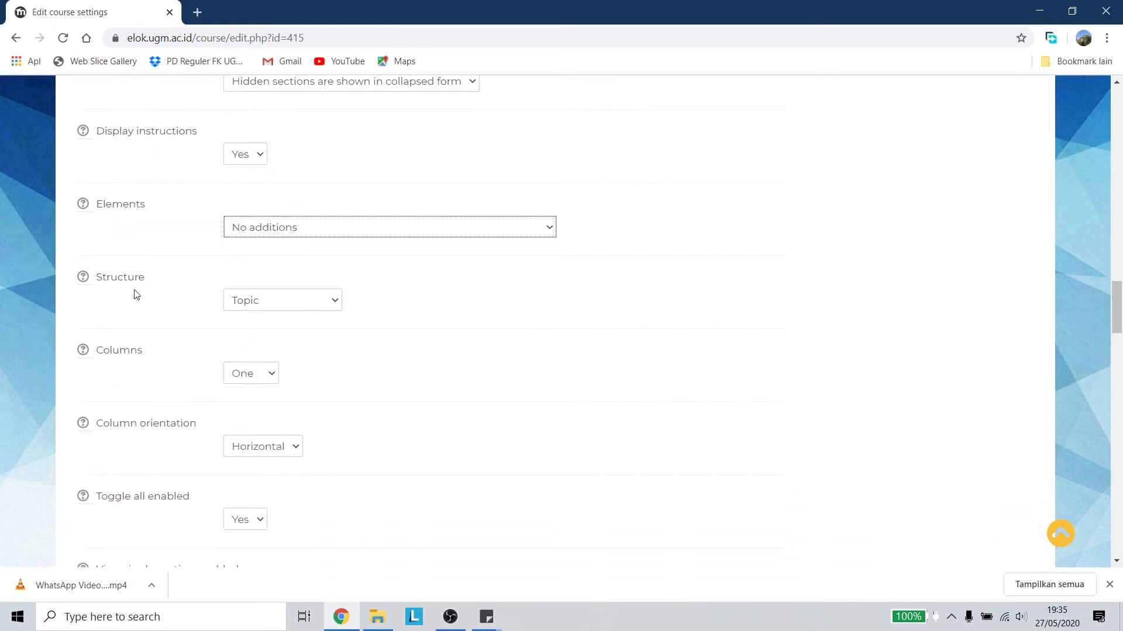
left_click(276, 303)
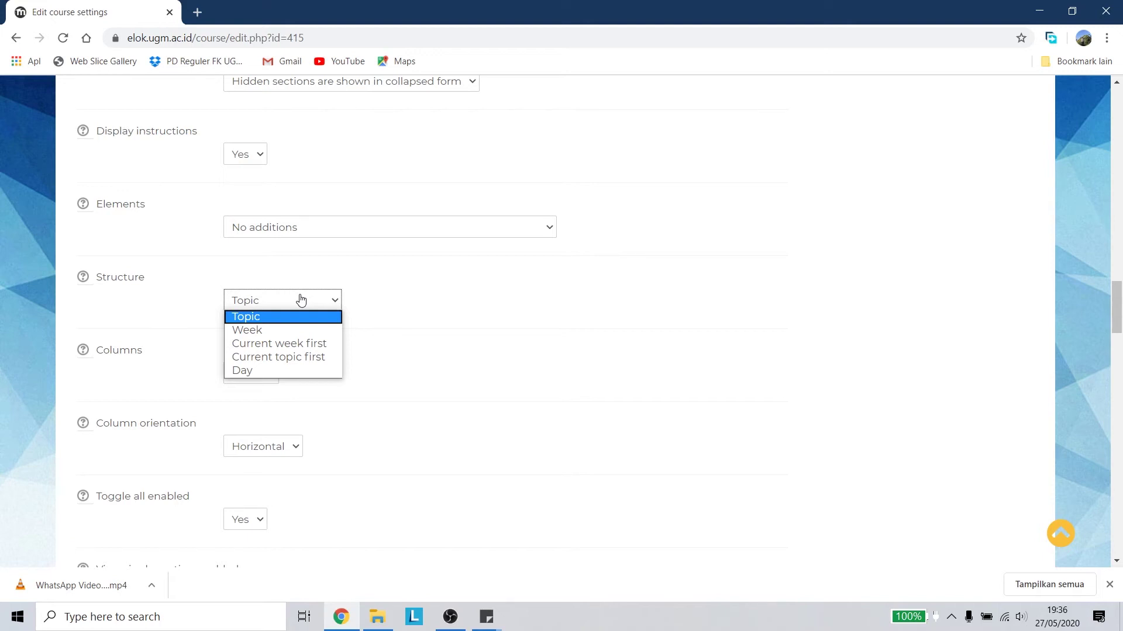
left_click(153, 259)
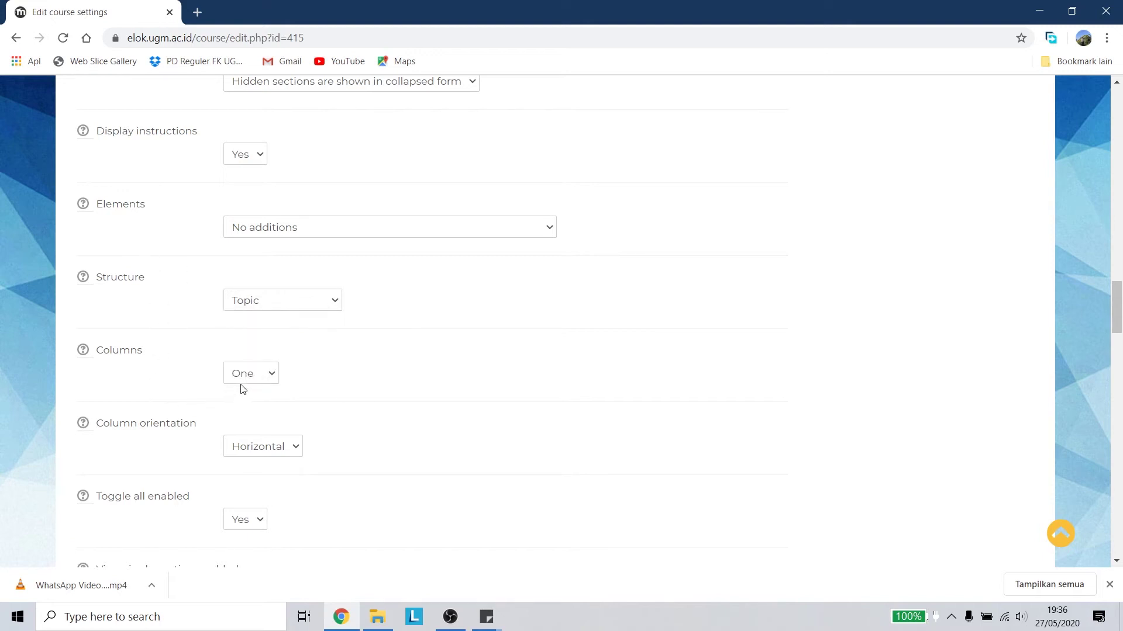
- Examine the available choices for the Columns and Column orientation settings
left_click(255, 379)
left_click(256, 387)
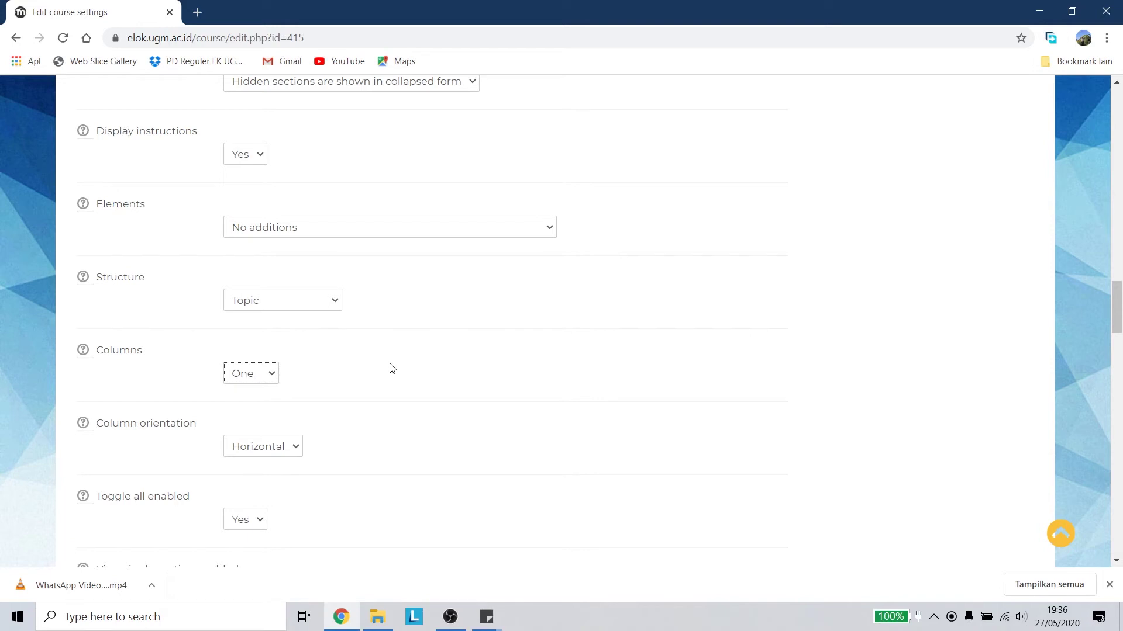
left_click(266, 379)
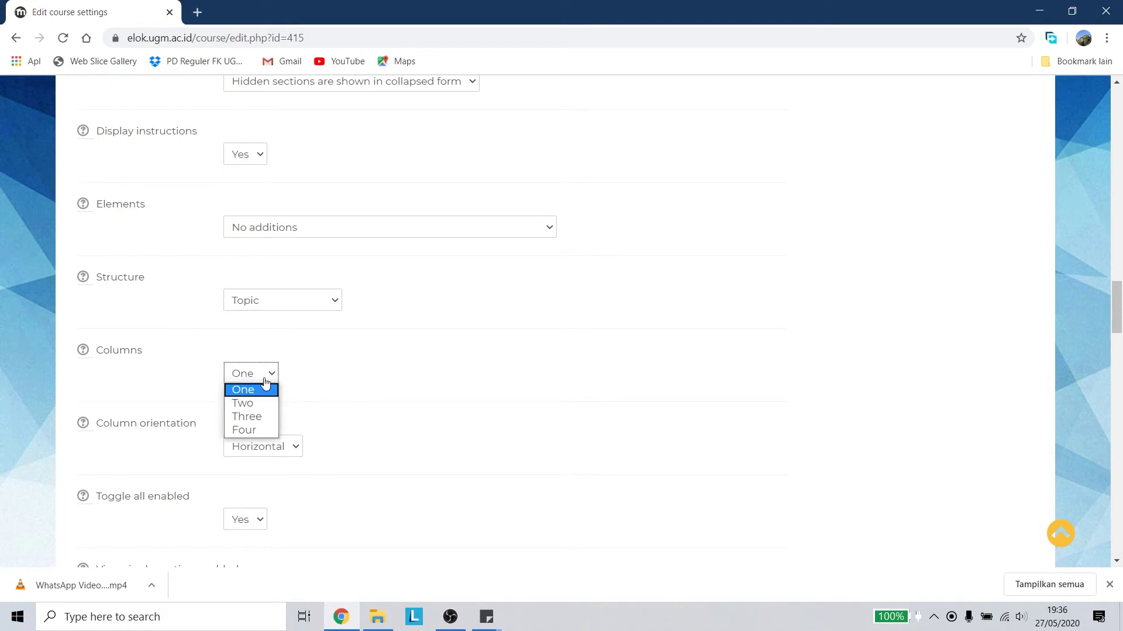
left_click(266, 379)
scroll(381, 394, "down", 3)
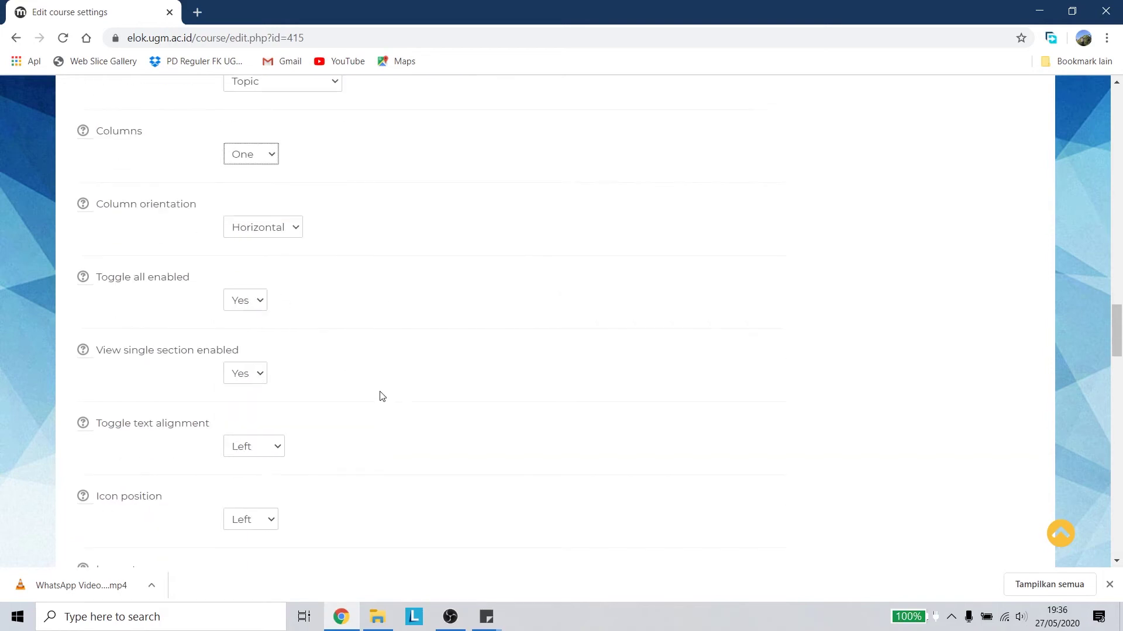
left_click(283, 228)
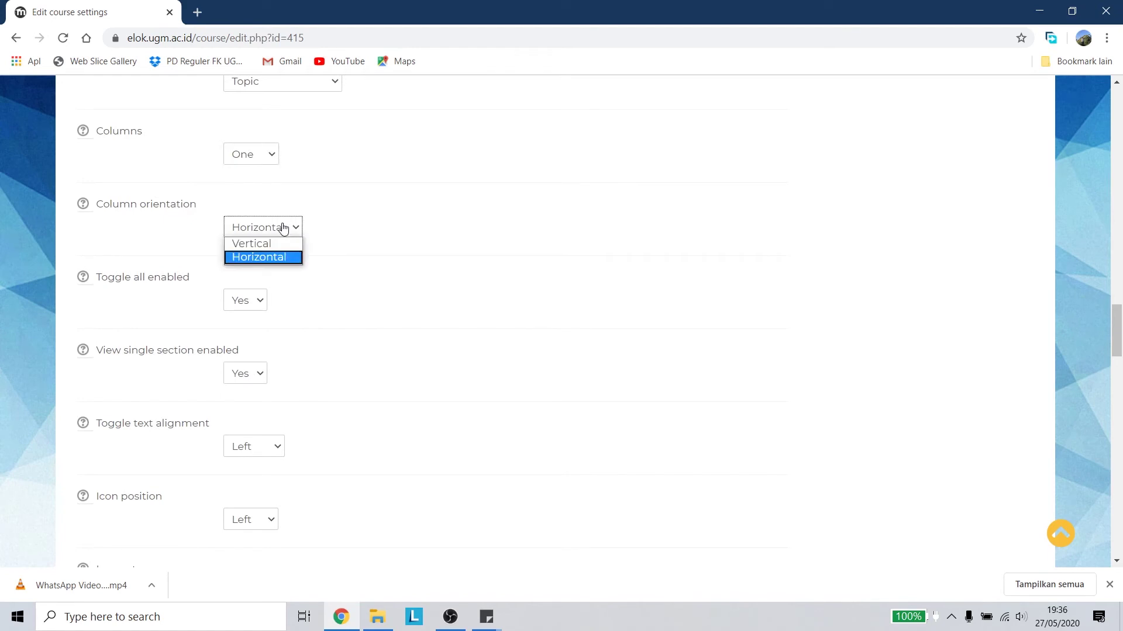
left_click(283, 228)
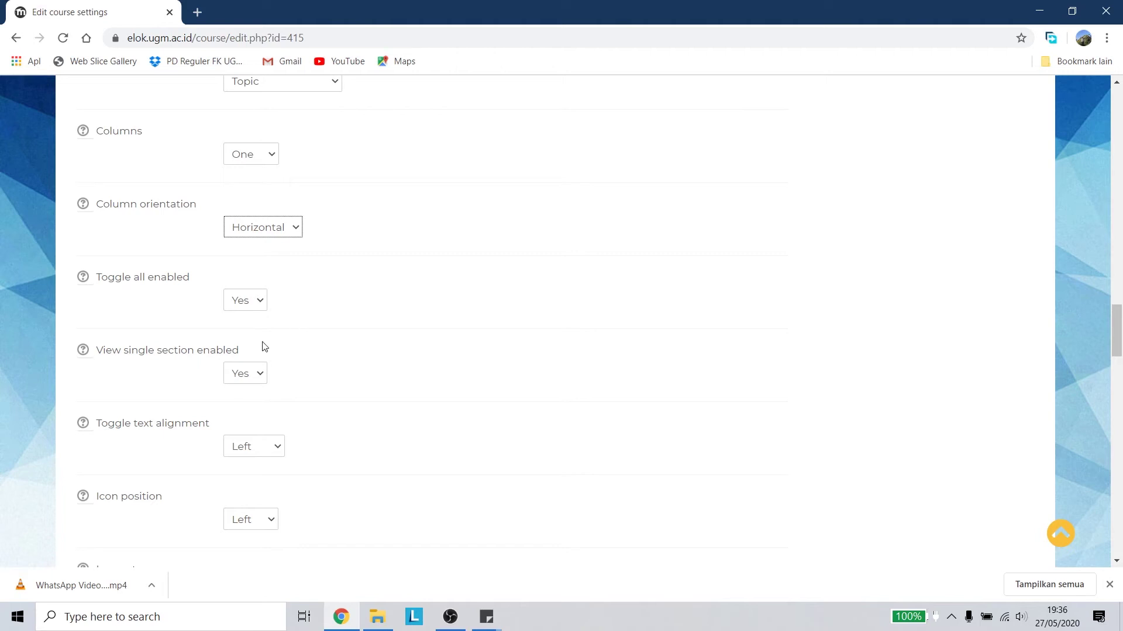
- Read the help for Toggle all enabled and examine the View single section enabled options
left_click(92, 283)
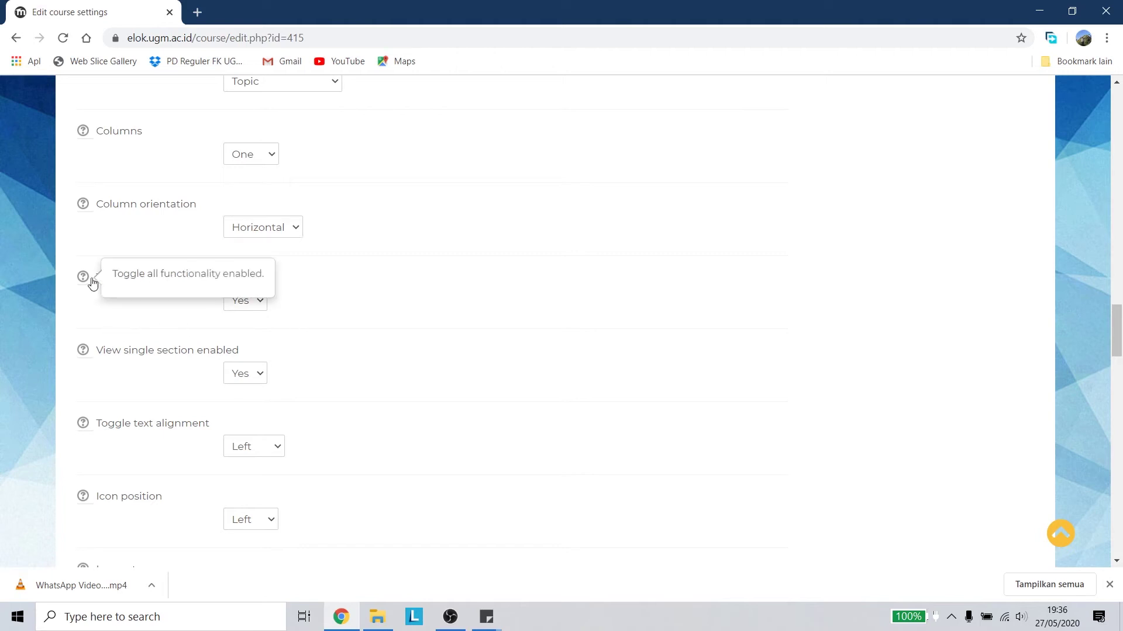
left_click(397, 268)
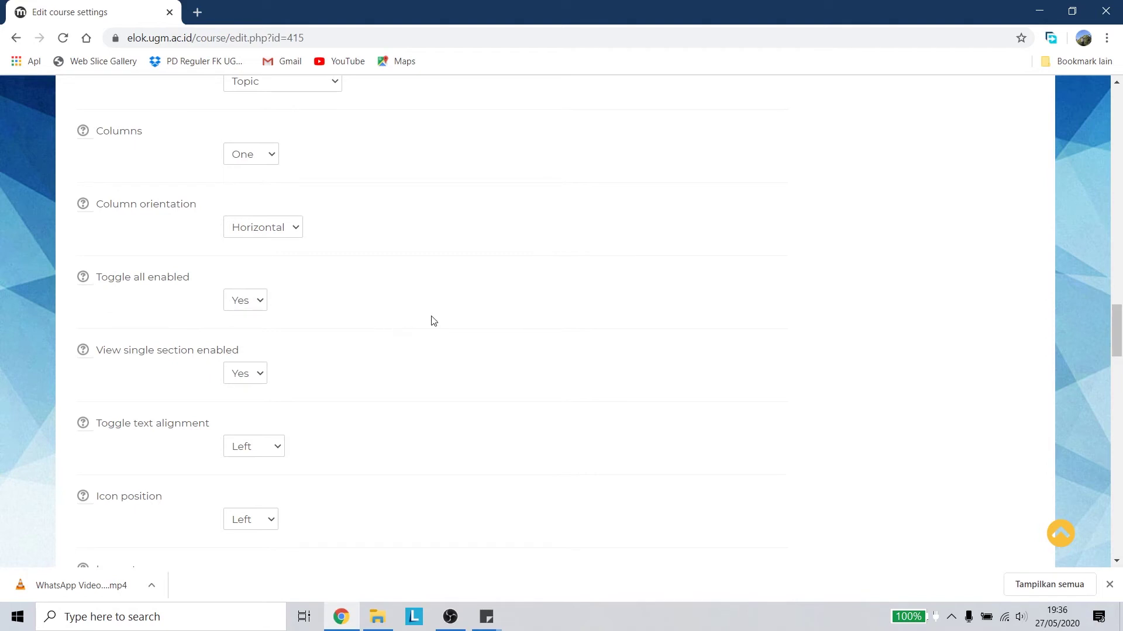
scroll(351, 365, "down", 3)
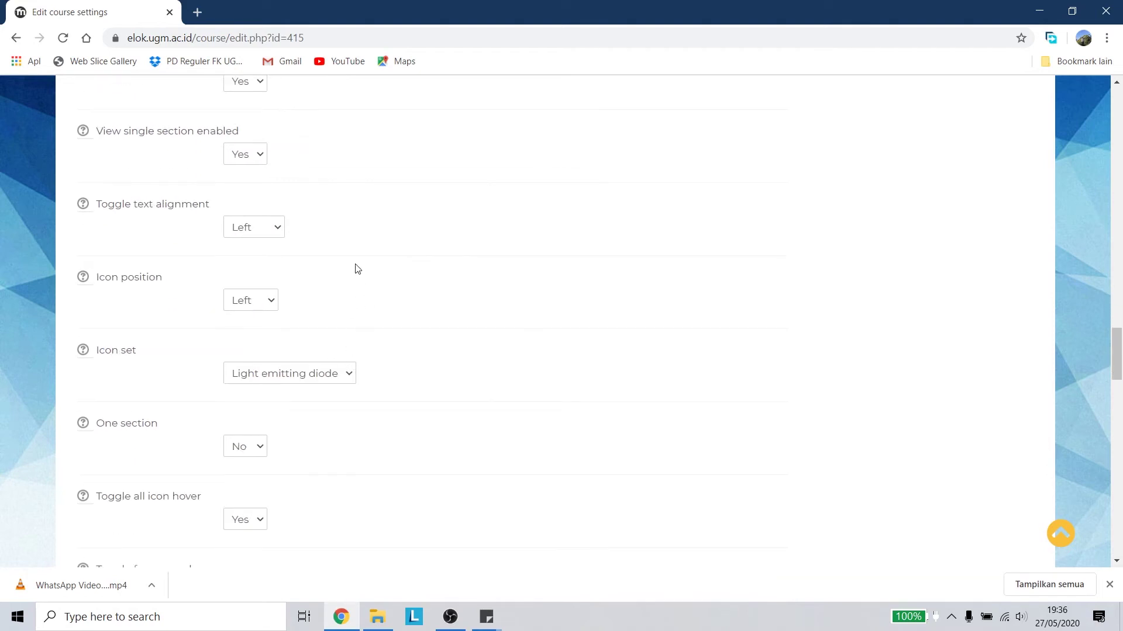
scroll(310, 270, "up", 1)
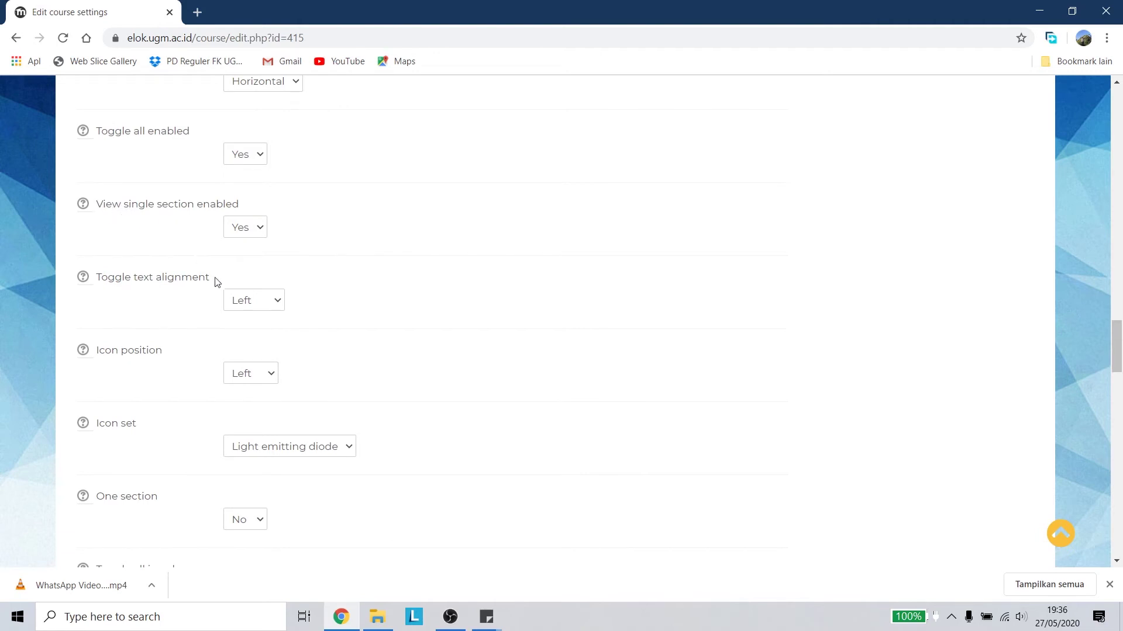
left_click(238, 230)
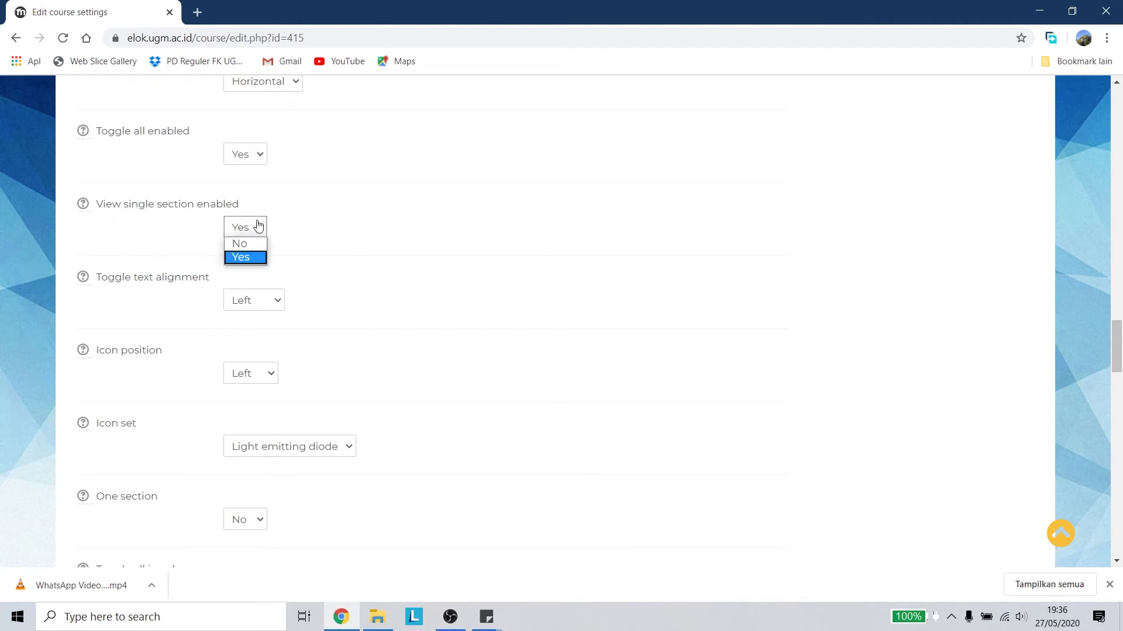
left_click(319, 214)
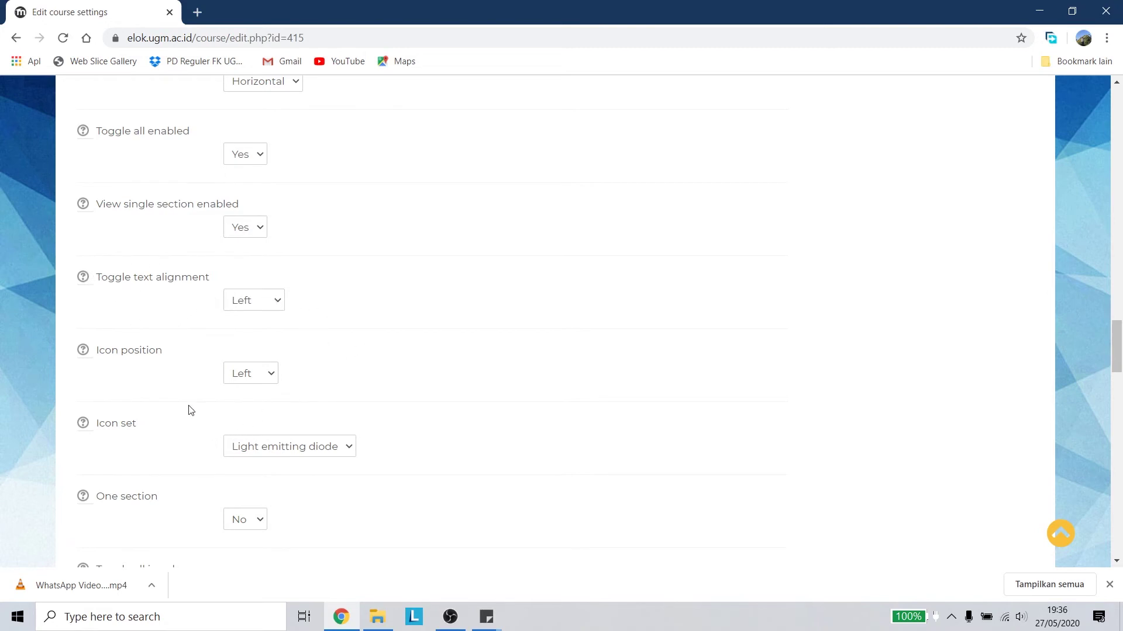
- Review the toggle icon and colour settings and examine the options for showing the section summary when collapsed
scroll(324, 331, "down", 1)
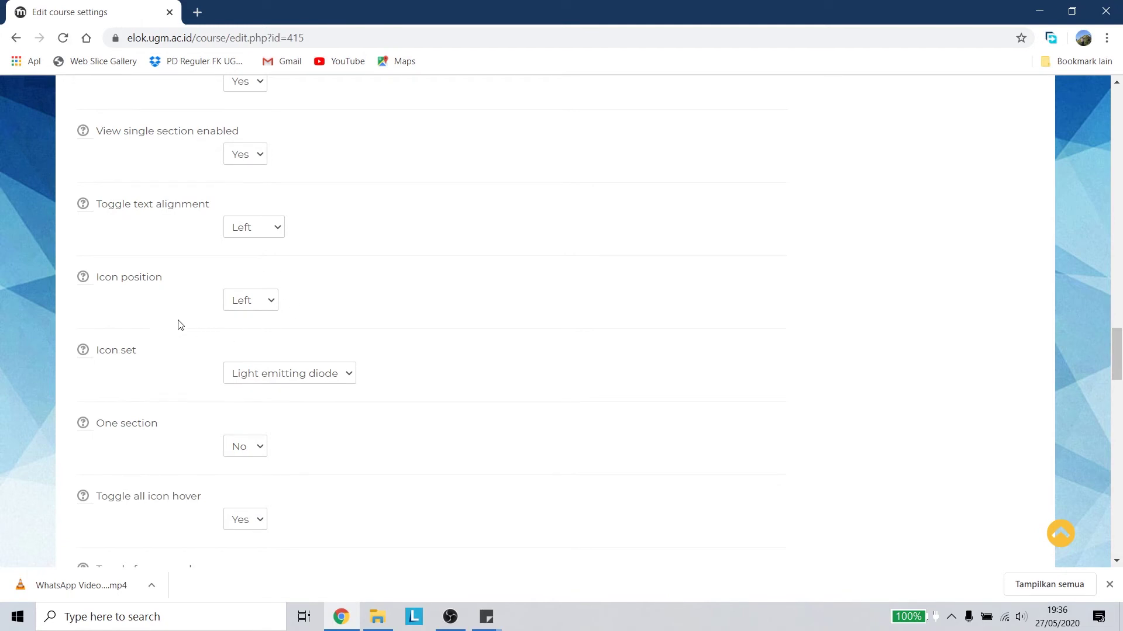
scroll(183, 315, "down", 3)
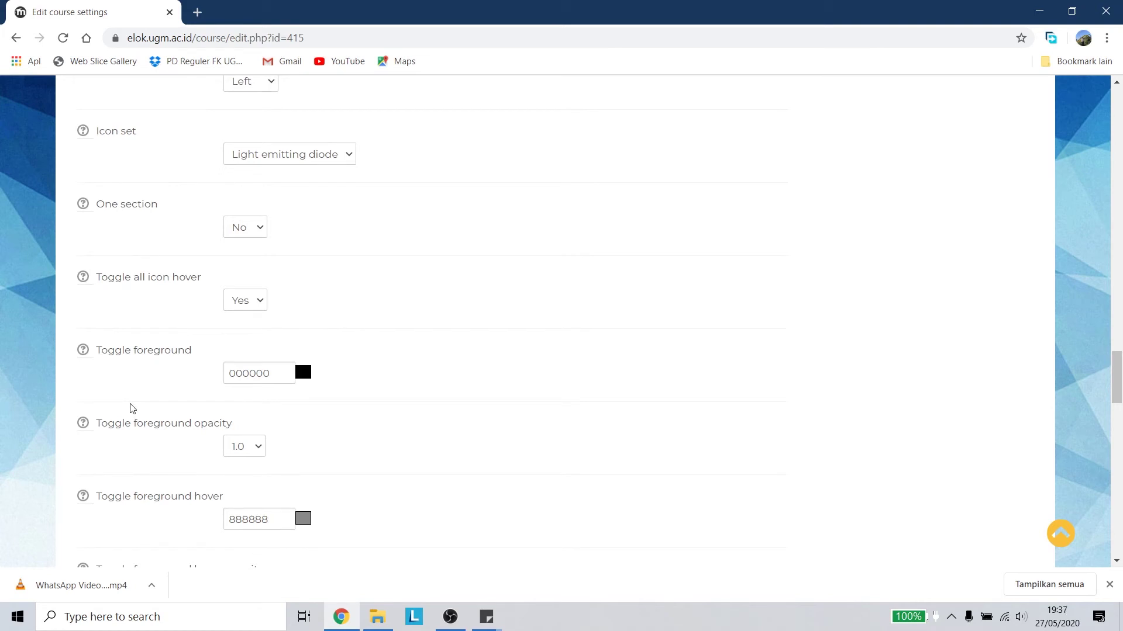
scroll(187, 311, "down", 10)
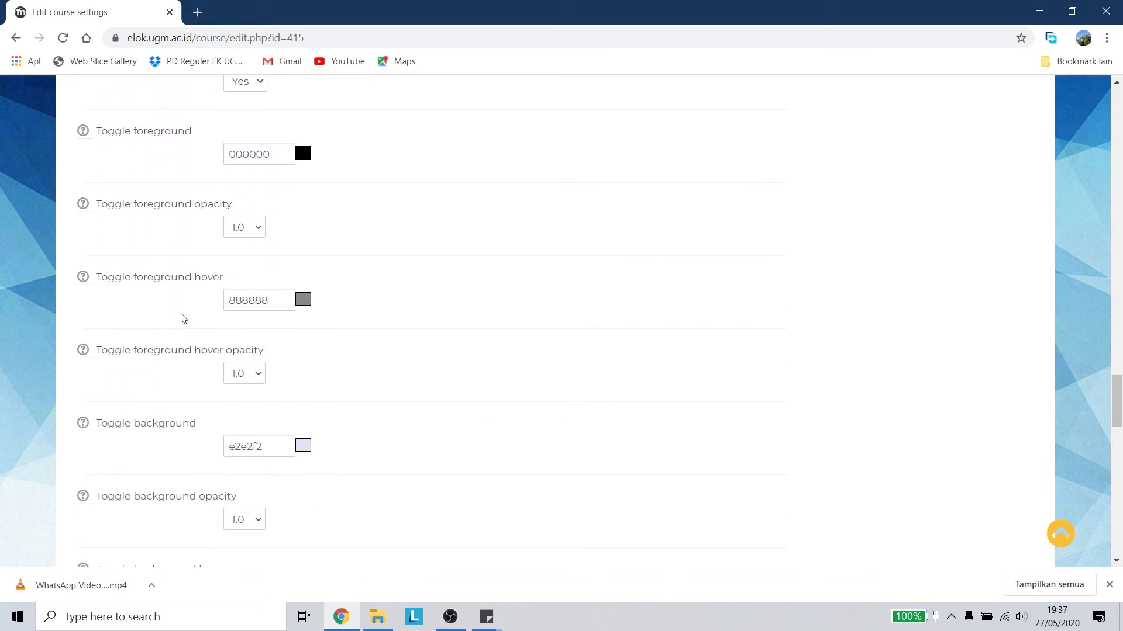
scroll(183, 319, "down", 1)
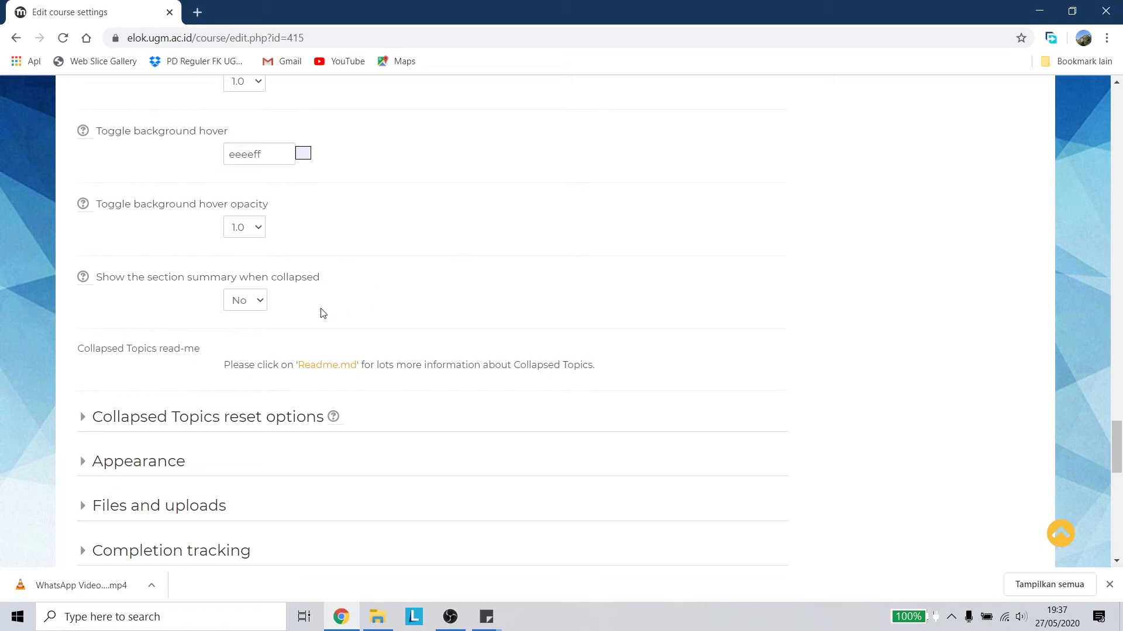
left_click(250, 306)
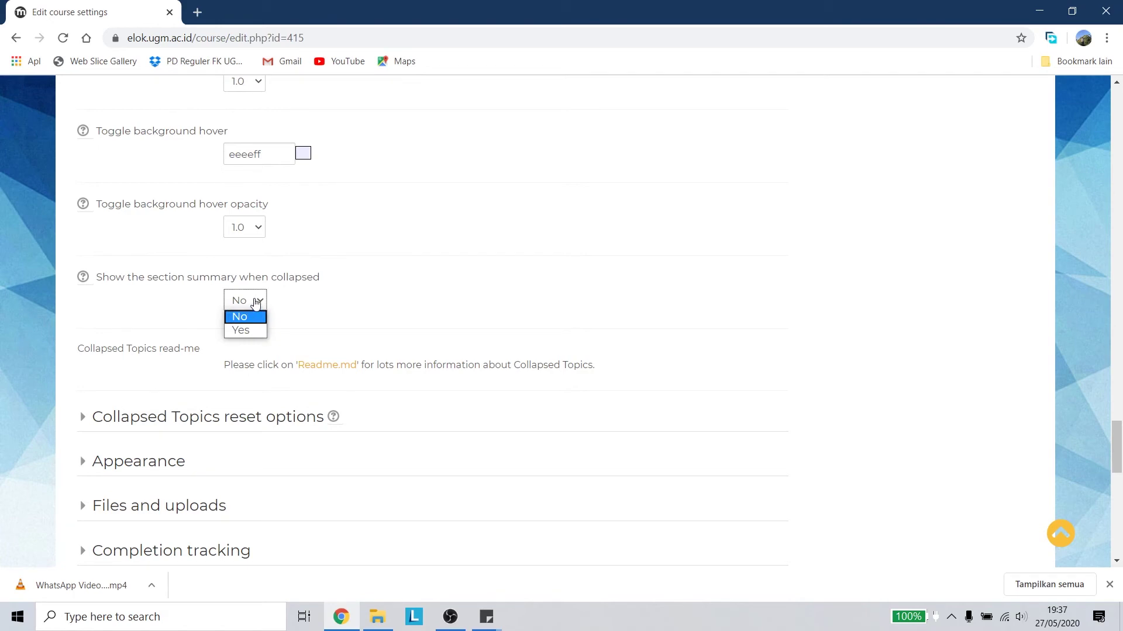
left_click(257, 301)
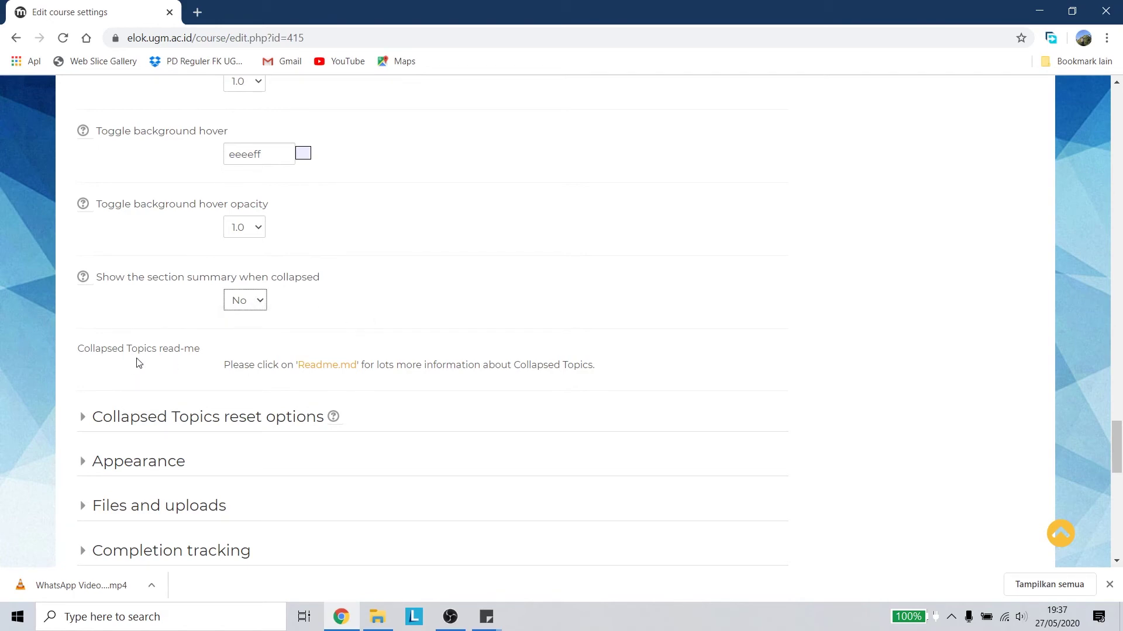
- Collapse the Course format section and examine the Collapsed Topics reset options, closing that section when finished
scroll(161, 337, "up", 15)
scroll(111, 363, "up", 3)
scroll(105, 385, "down", 4)
left_click(86, 367)
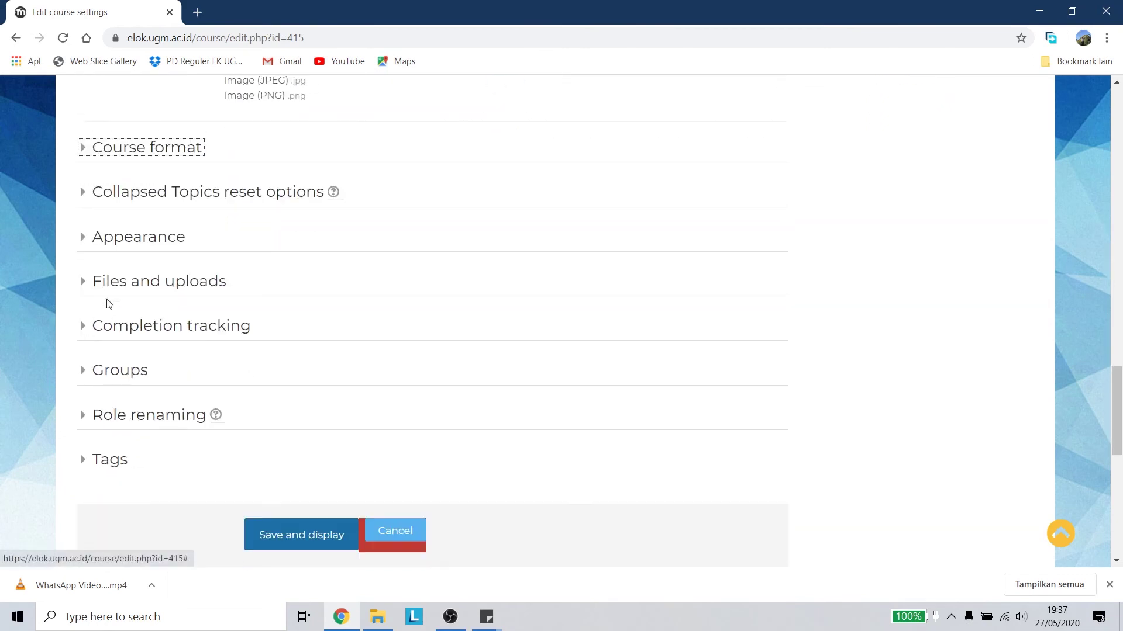
left_click(83, 187)
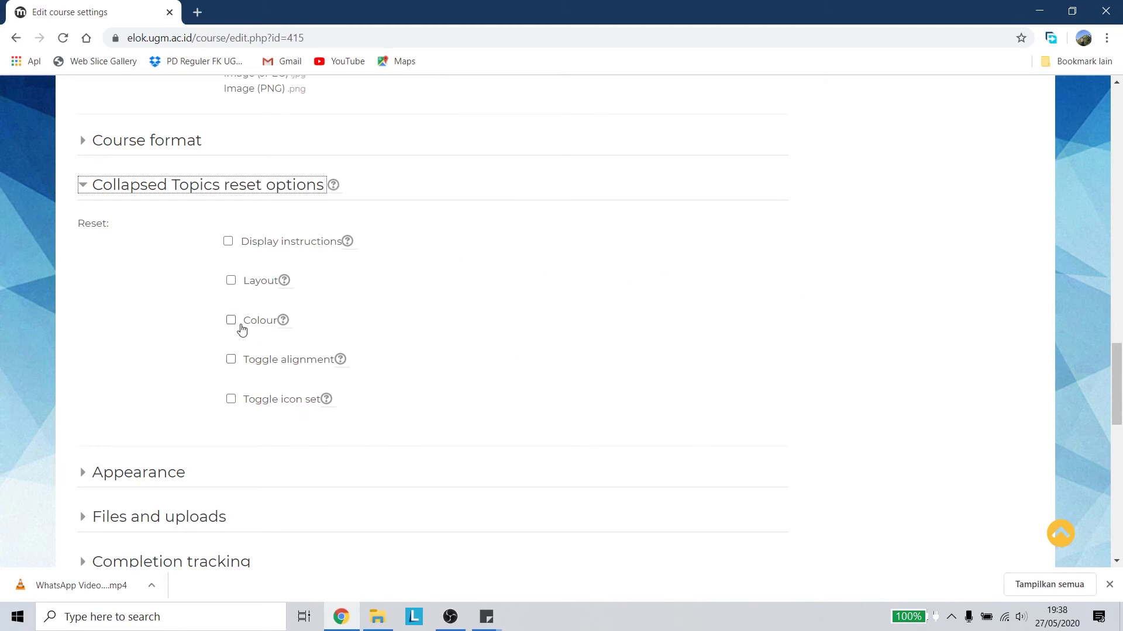
left_click(84, 186)
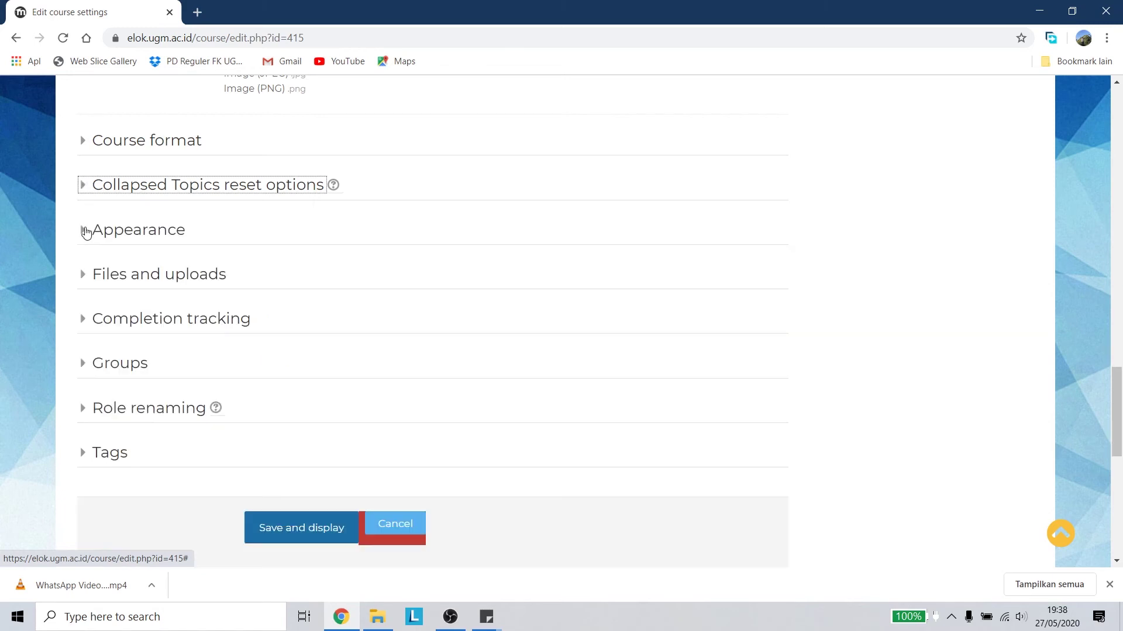
- Expand the Appearance section and examine the languages available for Force language
left_click(86, 230)
scroll(99, 222, "down", 2)
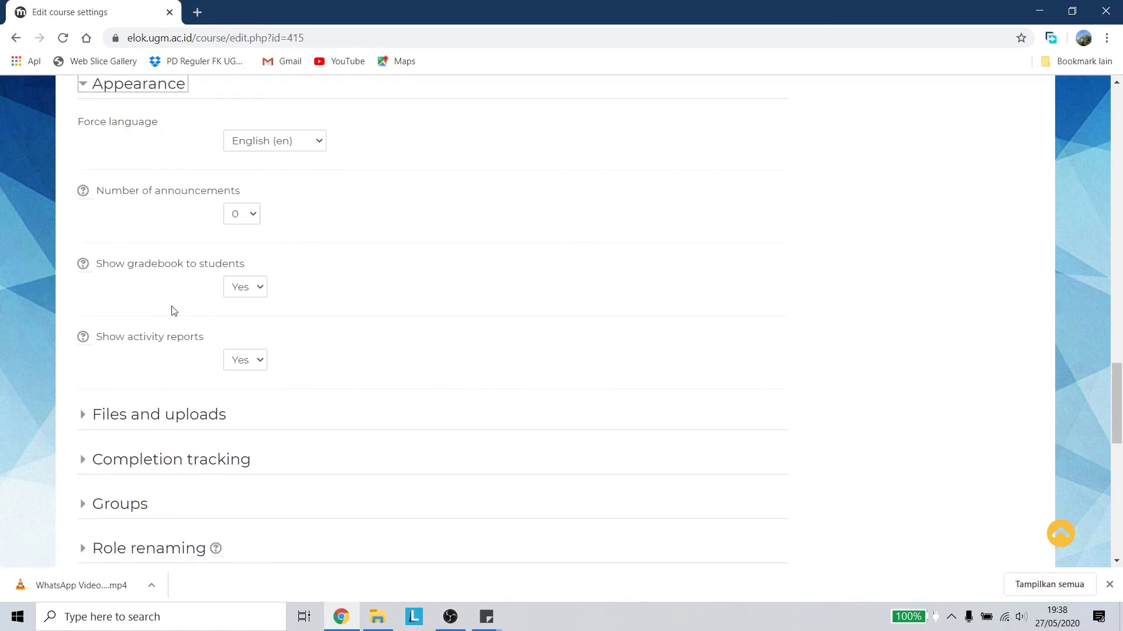
scroll(96, 184, "up", 1)
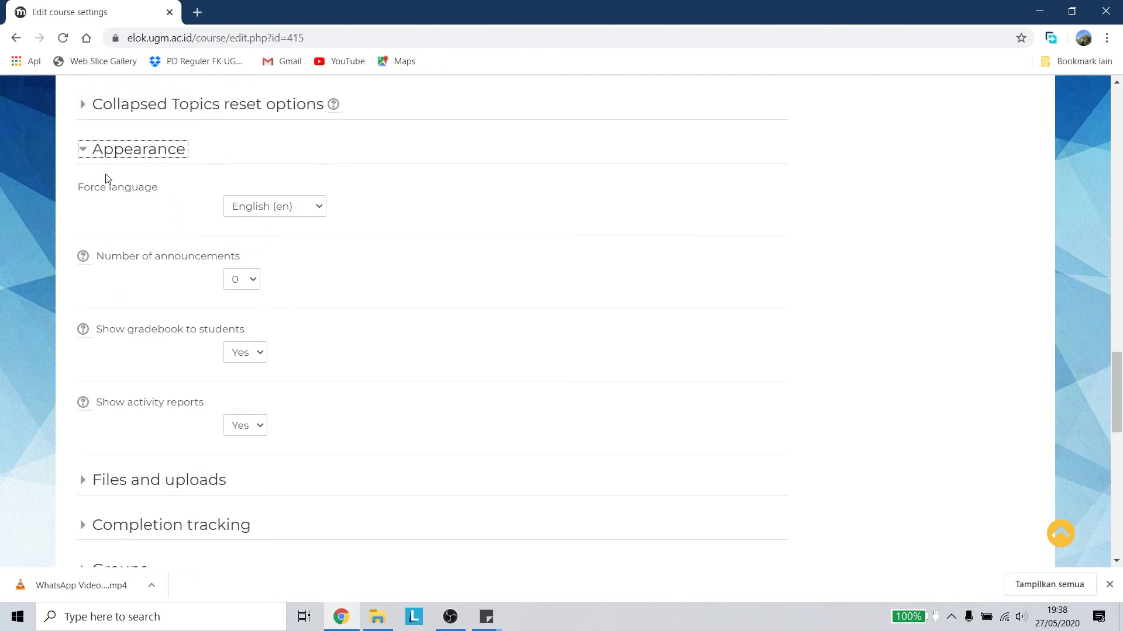
left_click(305, 219)
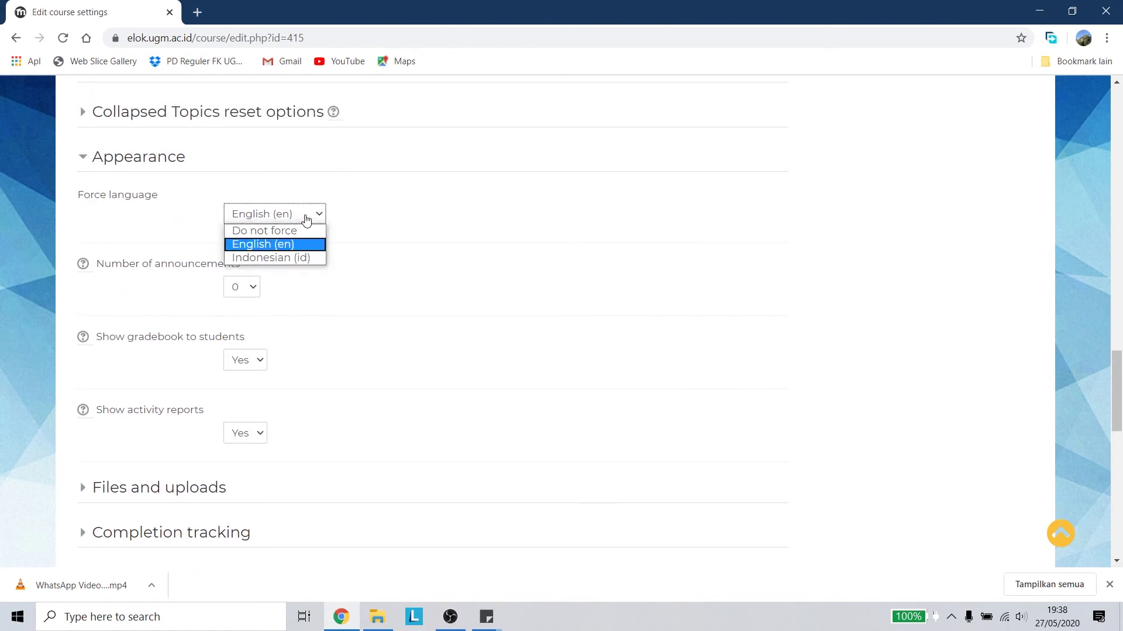
left_click(305, 218)
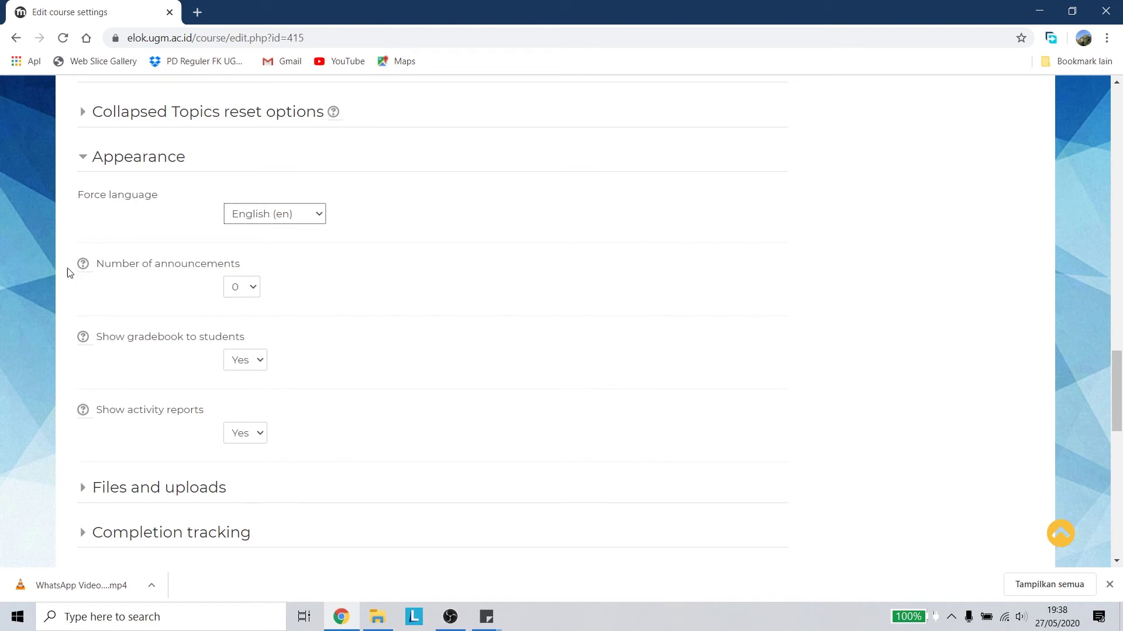
- Read the help for Number of announcements and examine its selectable values
left_click(85, 266)
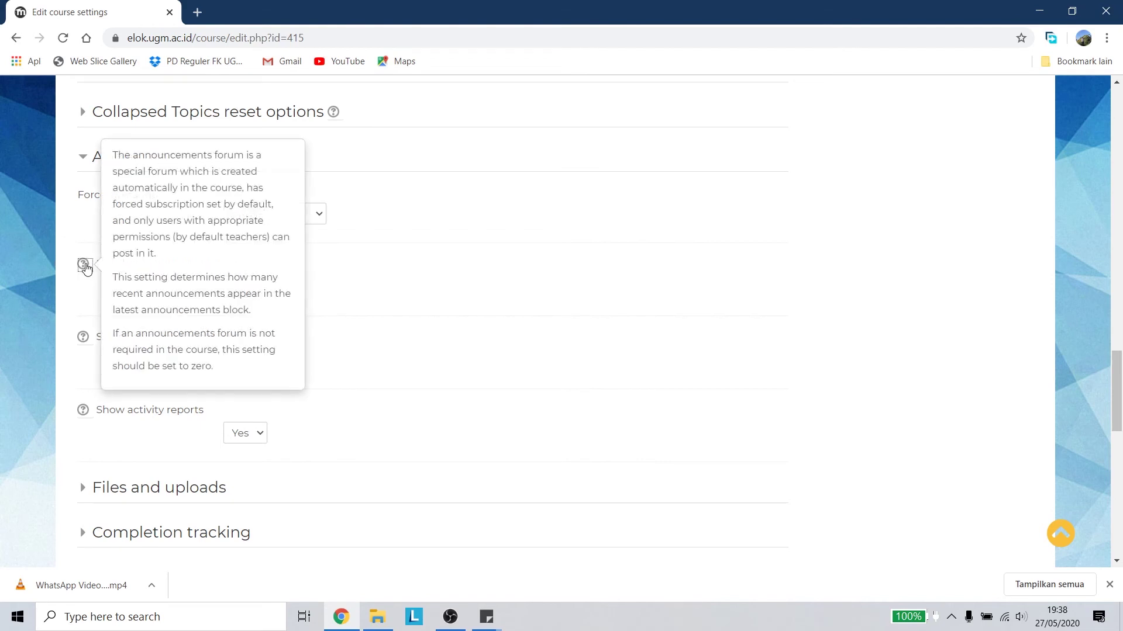
left_click(86, 292)
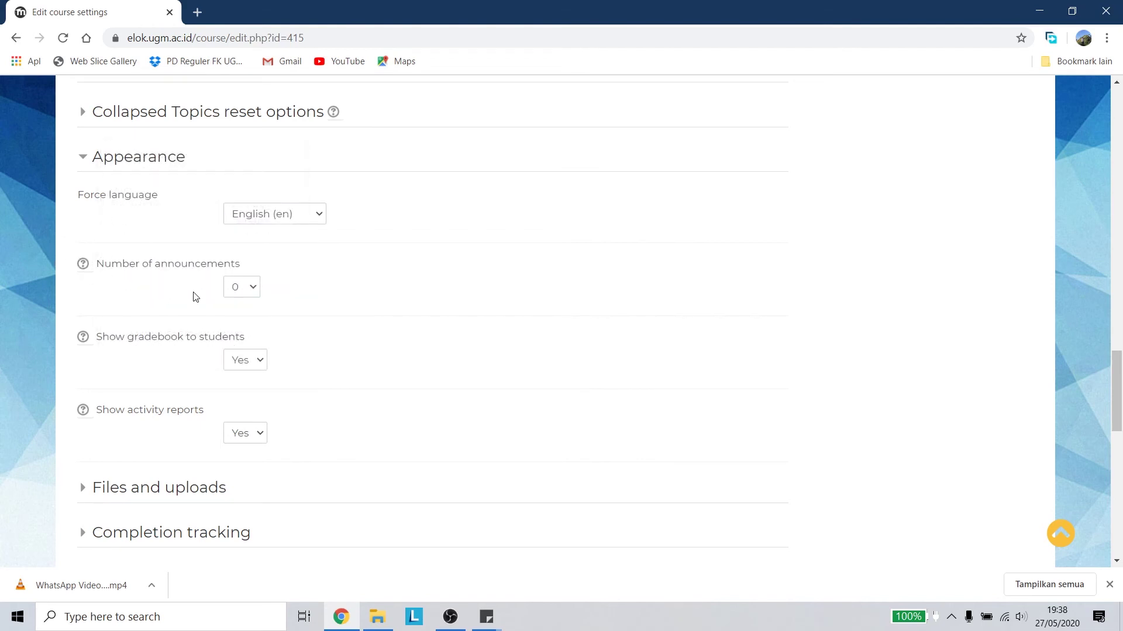
left_click(253, 289)
left_click(253, 291)
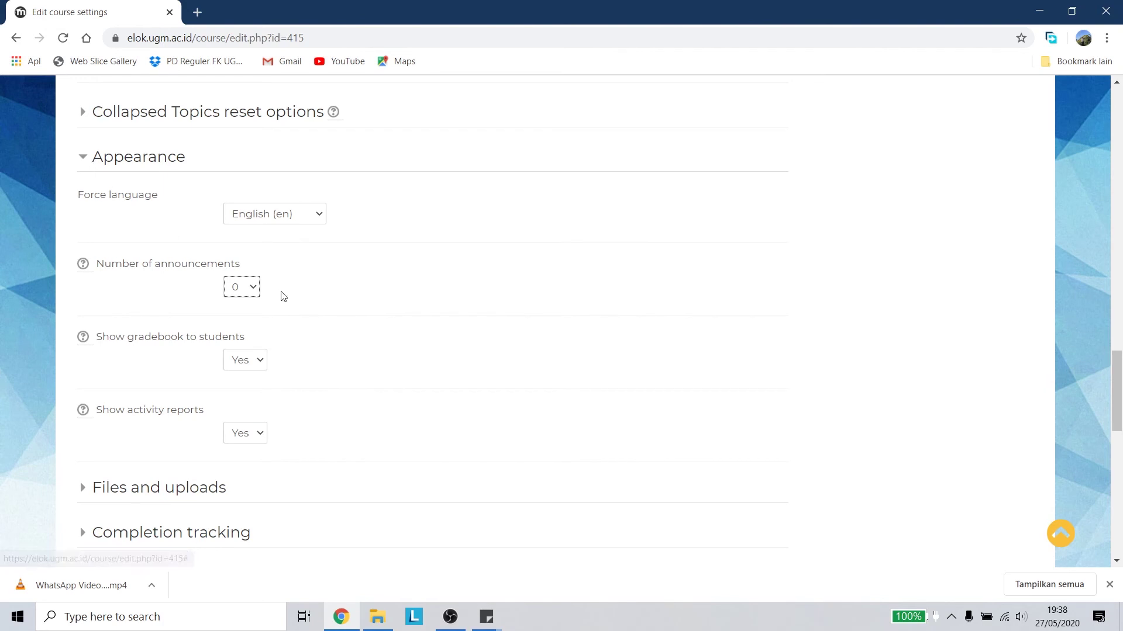
left_click(253, 289)
left_click(253, 289)
left_click(250, 290)
left_click(258, 258)
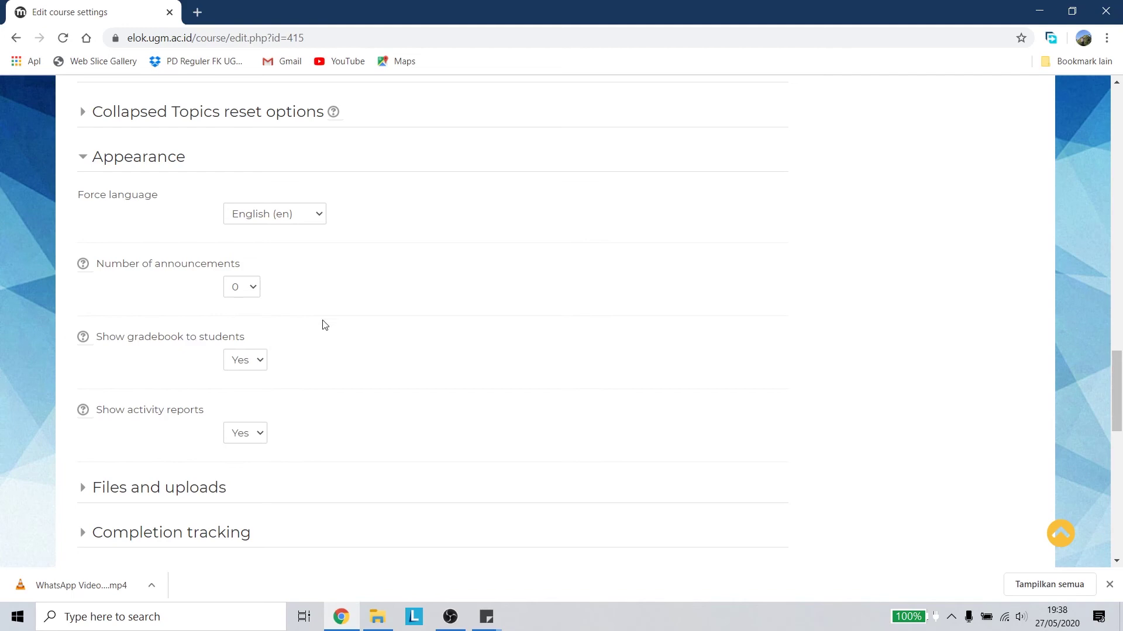
- Examine the Show gradebook to students and Show activity reports options, and close the Appearance section
left_click(263, 363)
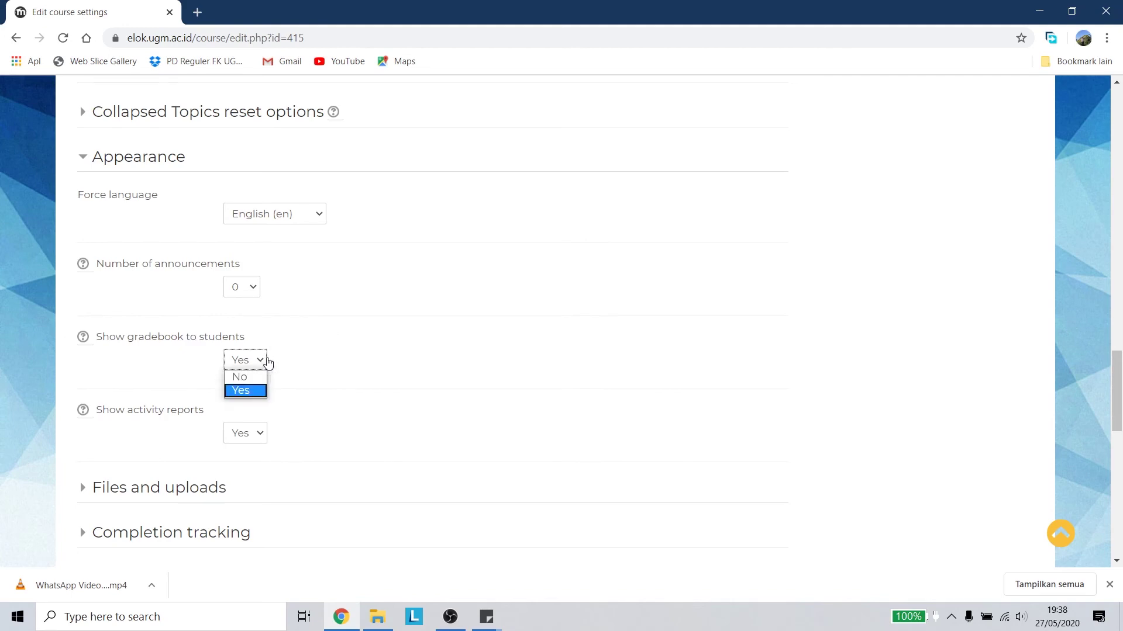
left_click(324, 328)
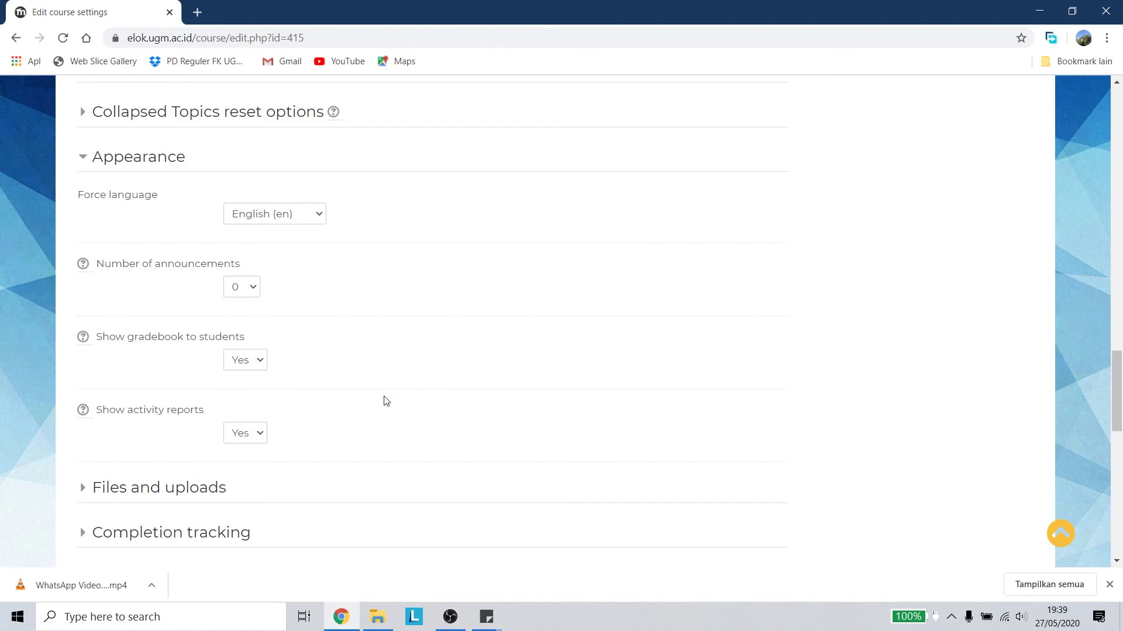
left_click(260, 436)
left_click(257, 438)
left_click(82, 158)
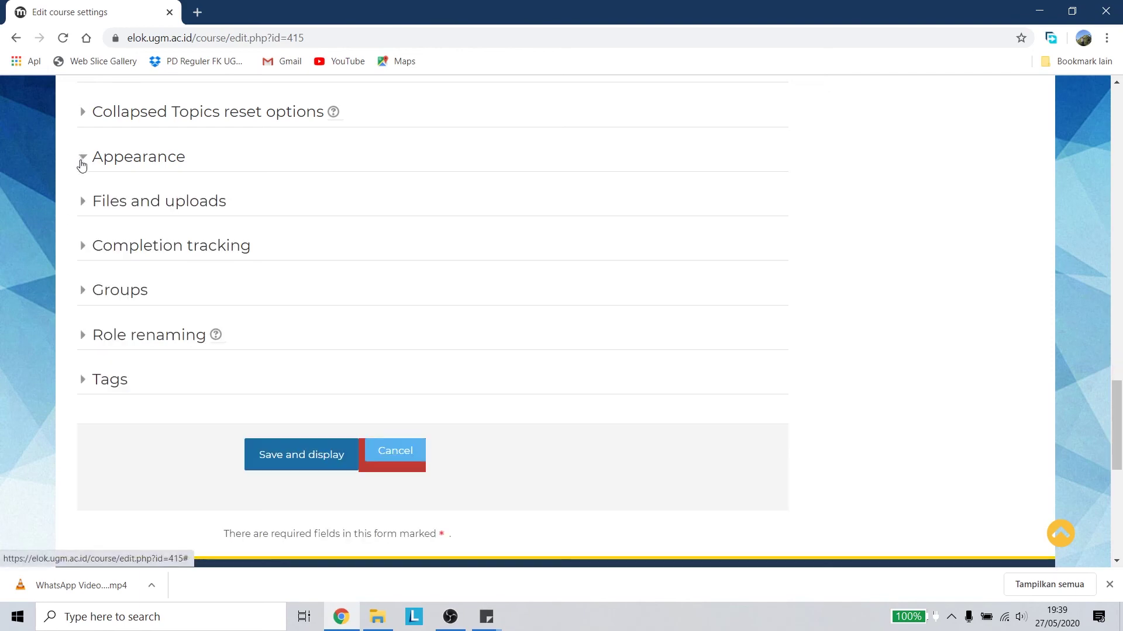
- Examine the Maximum upload size choices under Files and uploads, closing the section when finished
left_click(82, 205)
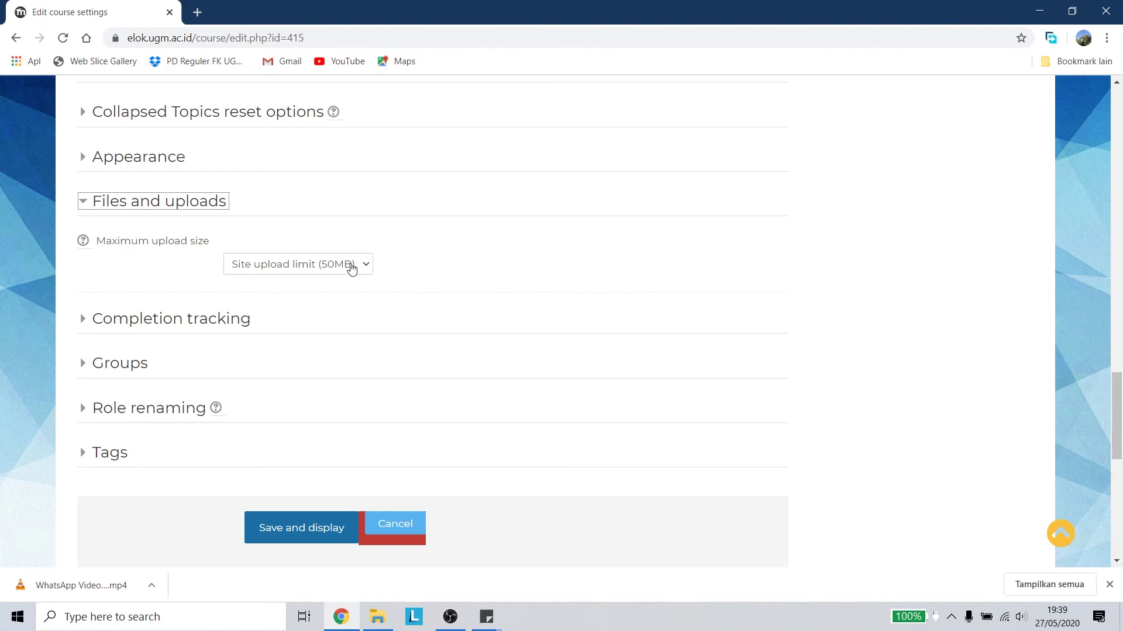
left_click(351, 269)
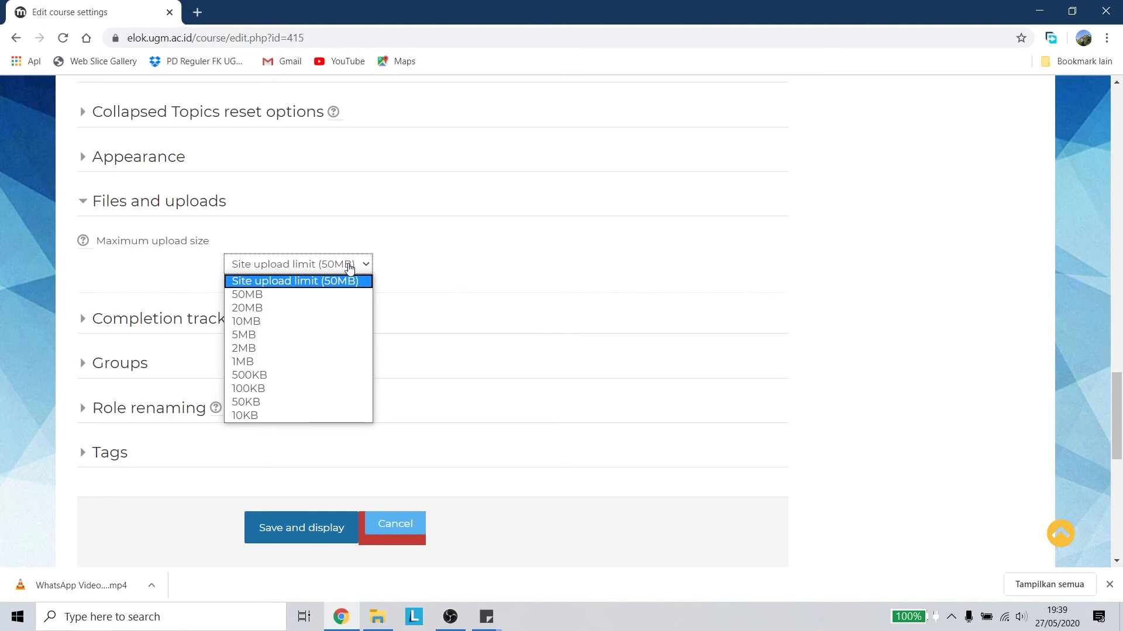
left_click(116, 271)
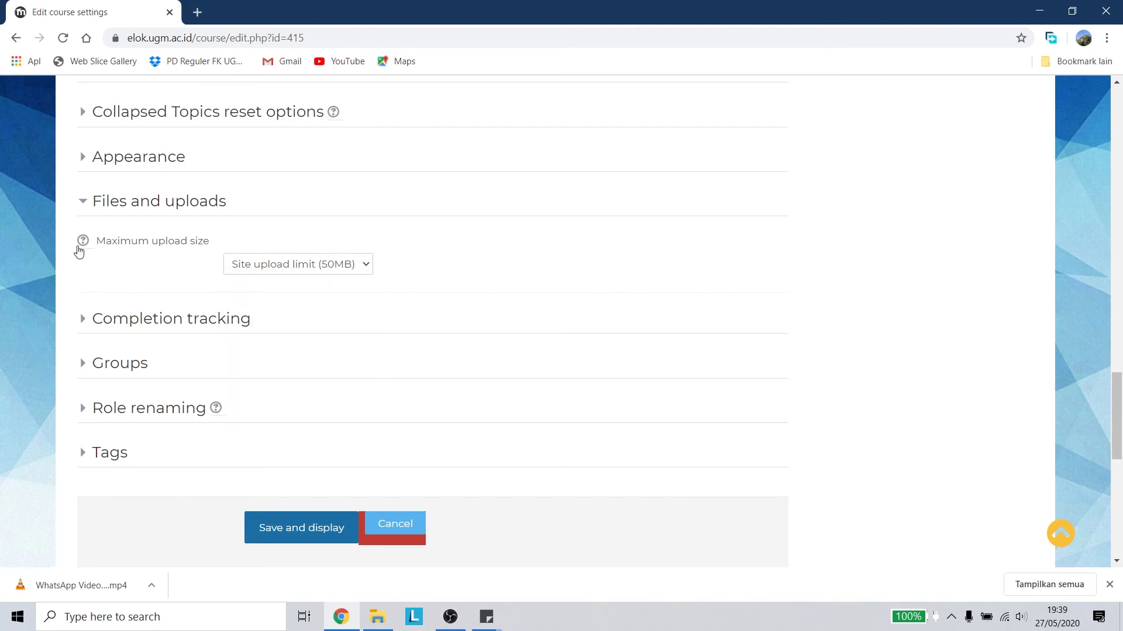
left_click(83, 204)
- Examine the Enable completion tracking option and the group mode and default grouping settings under Groups, closing both sections when finished
left_click(83, 247)
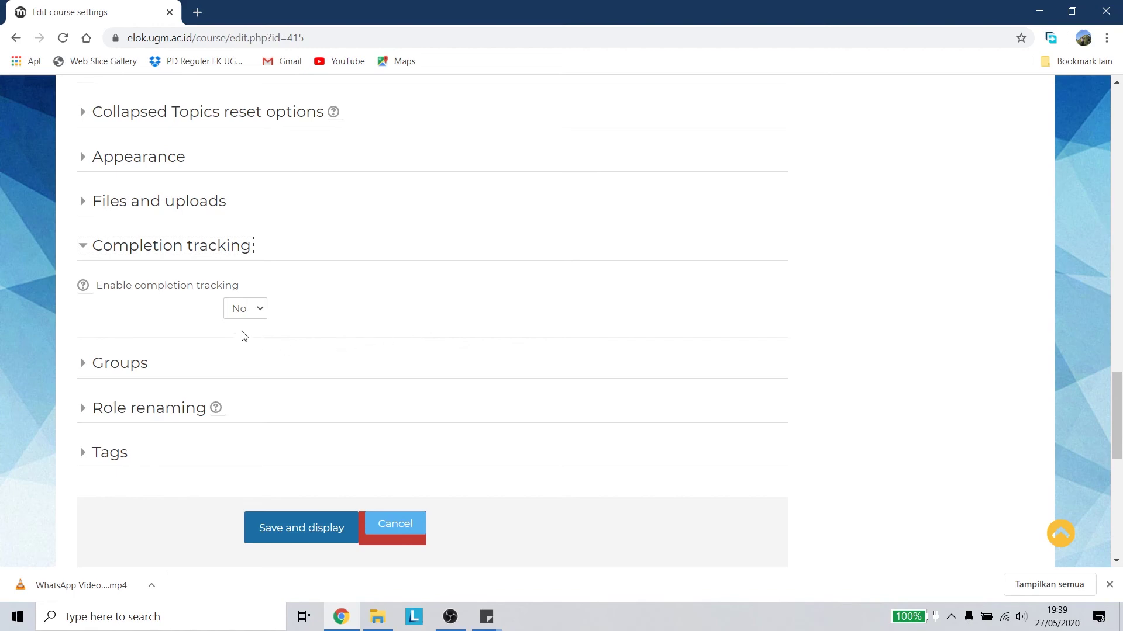
left_click(84, 253)
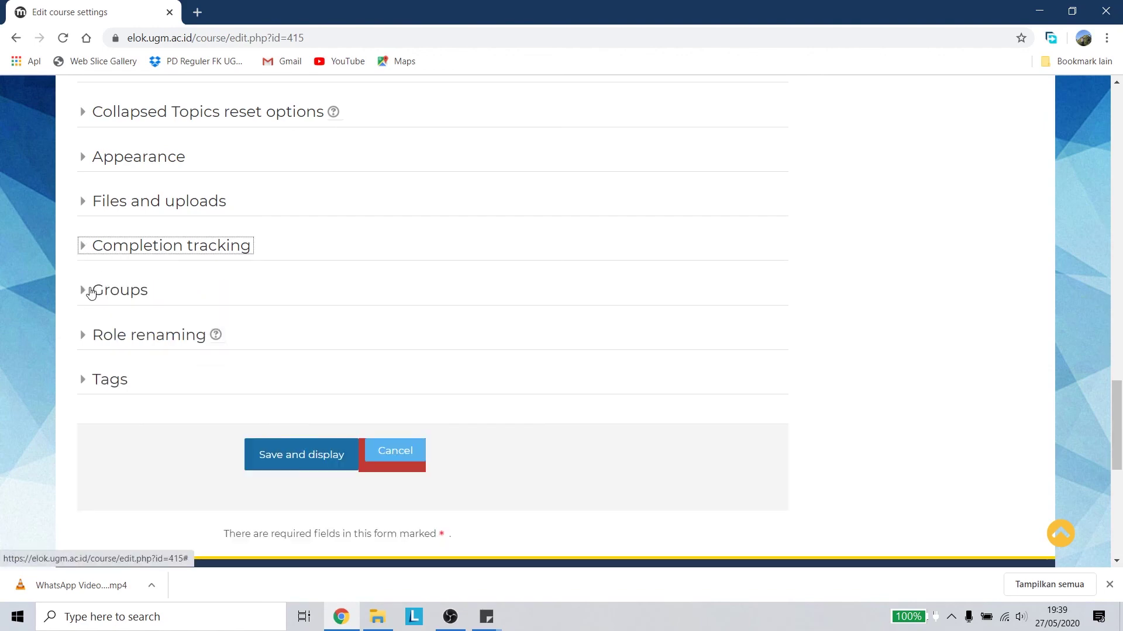
left_click(84, 290)
scroll(474, 351, "down", 1)
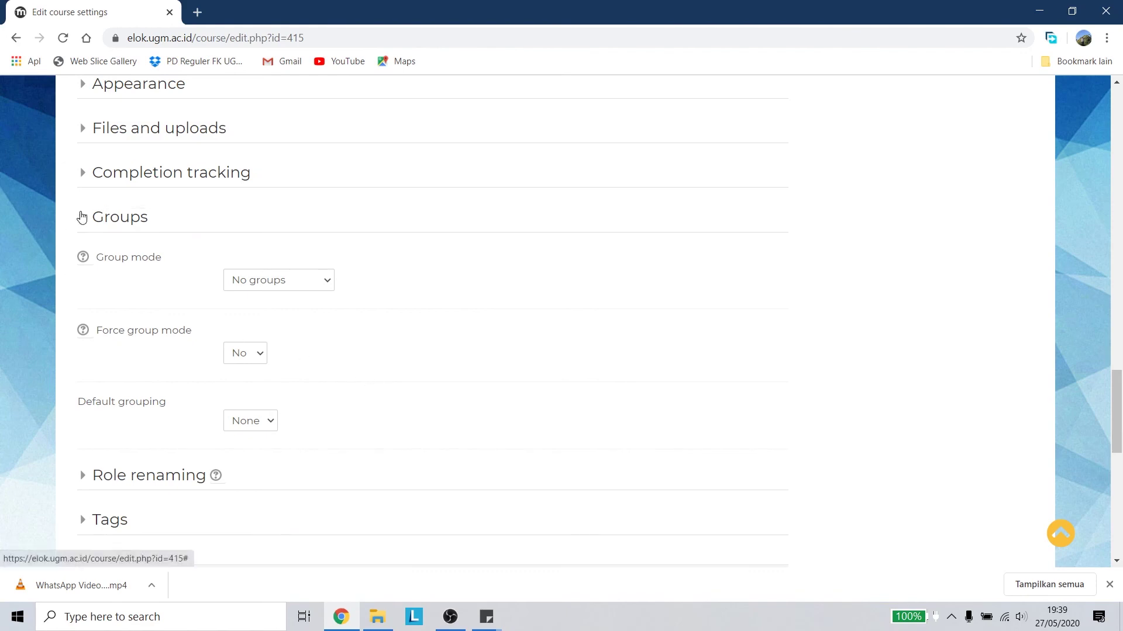
left_click(82, 218)
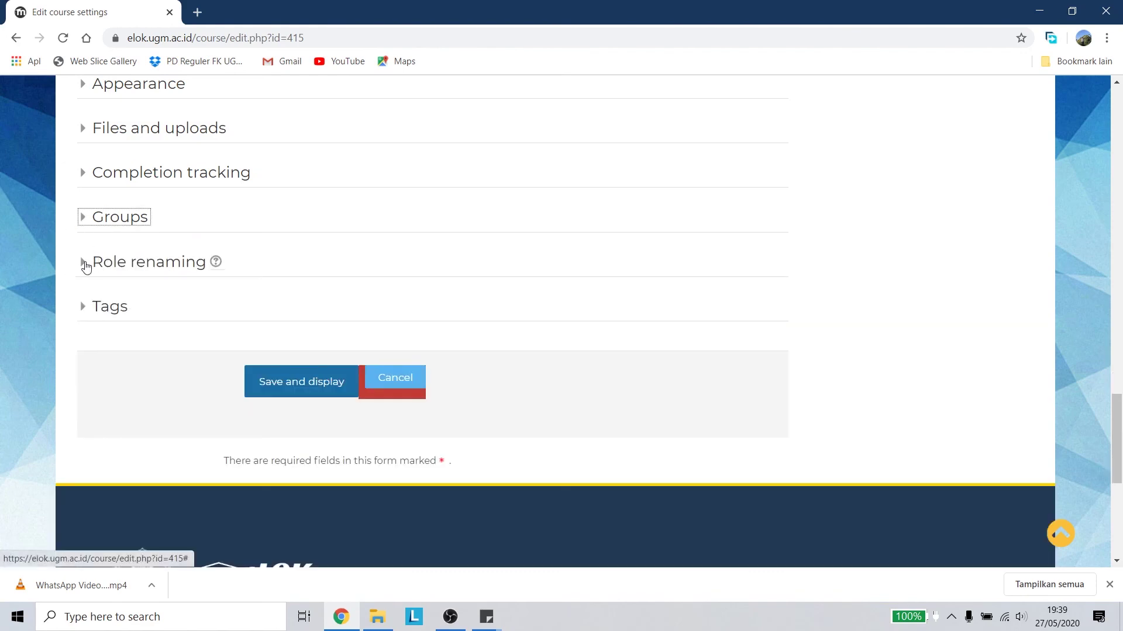
left_click(87, 219)
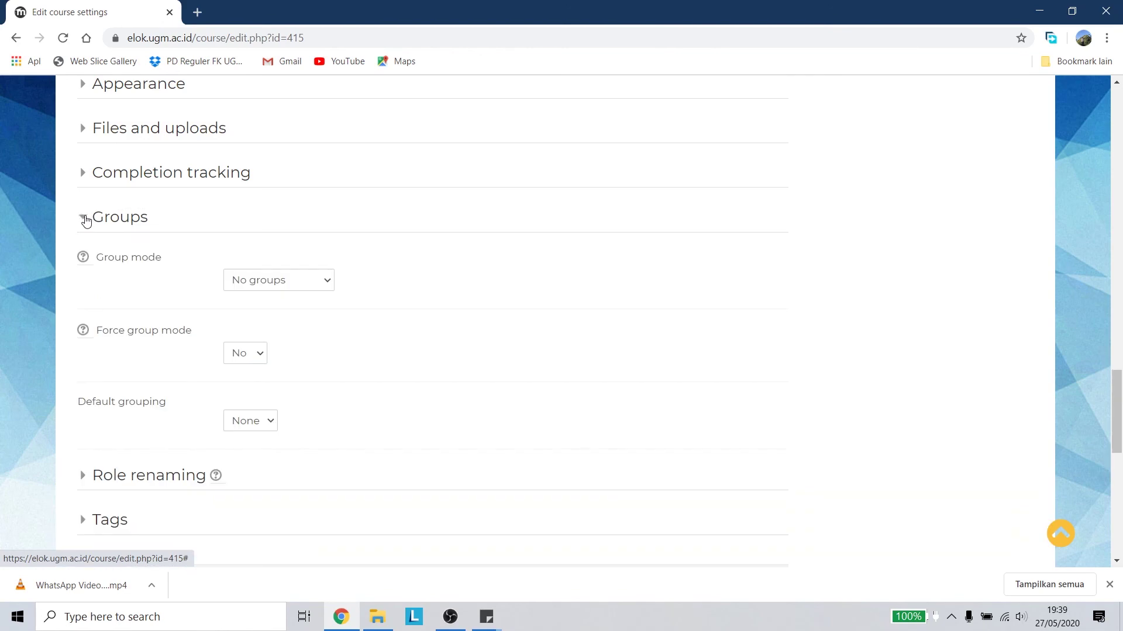
left_click(85, 220)
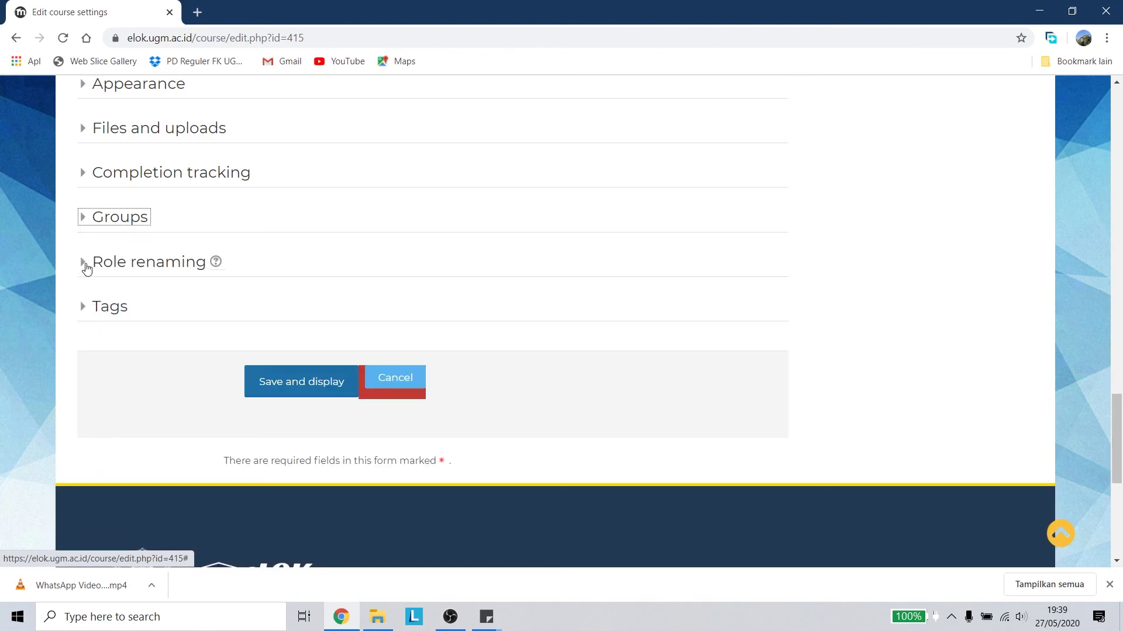
- Examine the custom role name fields under Role renaming, from Manager through Pengajar Utama and beyond, and close the section
left_click(86, 268)
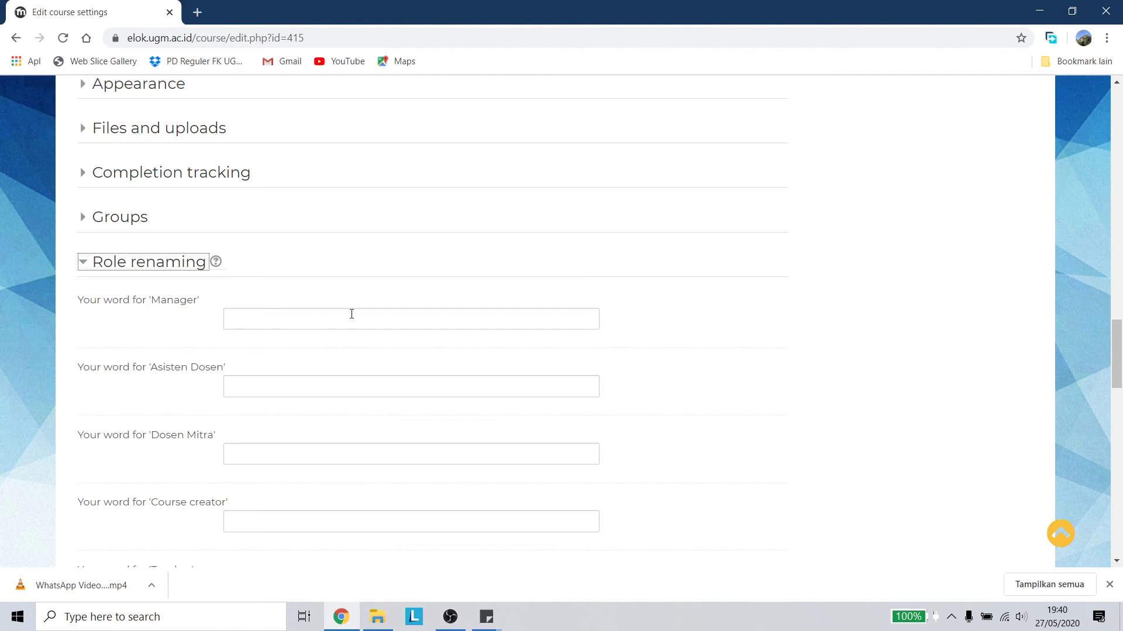
scroll(181, 351, "down", 3)
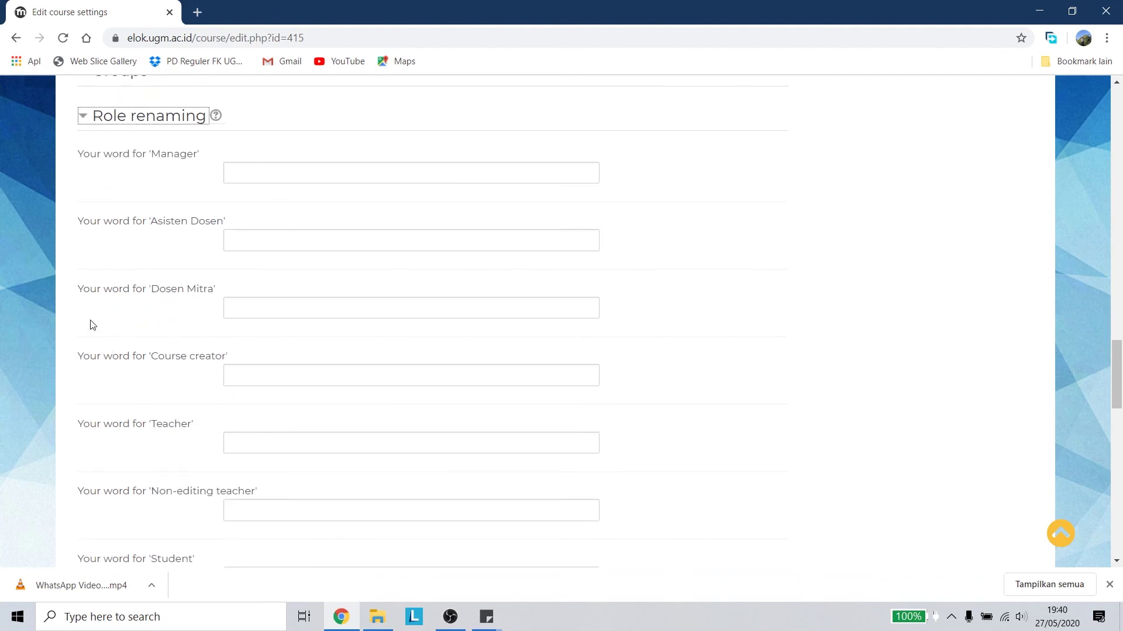
scroll(151, 385, "down", 4)
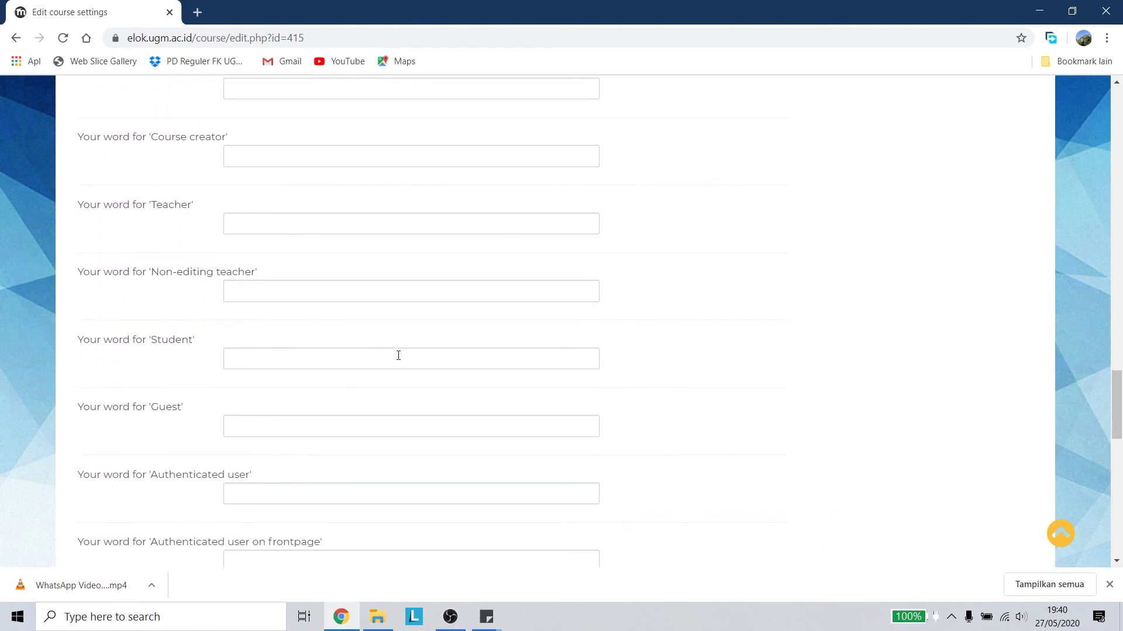
scroll(135, 454, "down", 3)
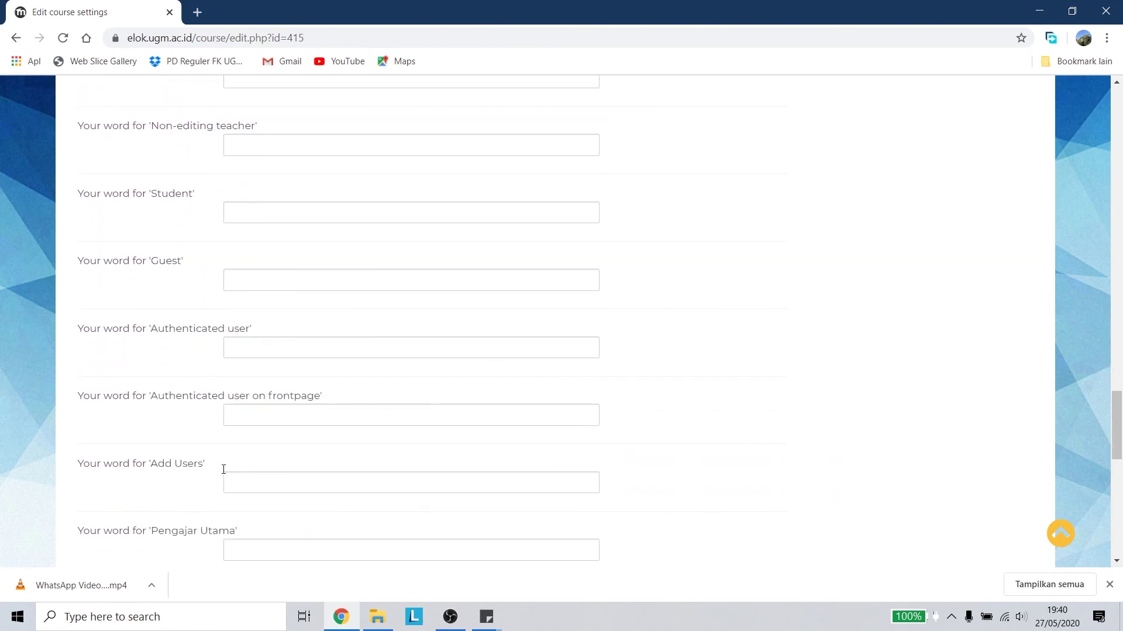
scroll(224, 468, "down", 4)
scroll(253, 313, "up", 4)
scroll(257, 314, "up", 8)
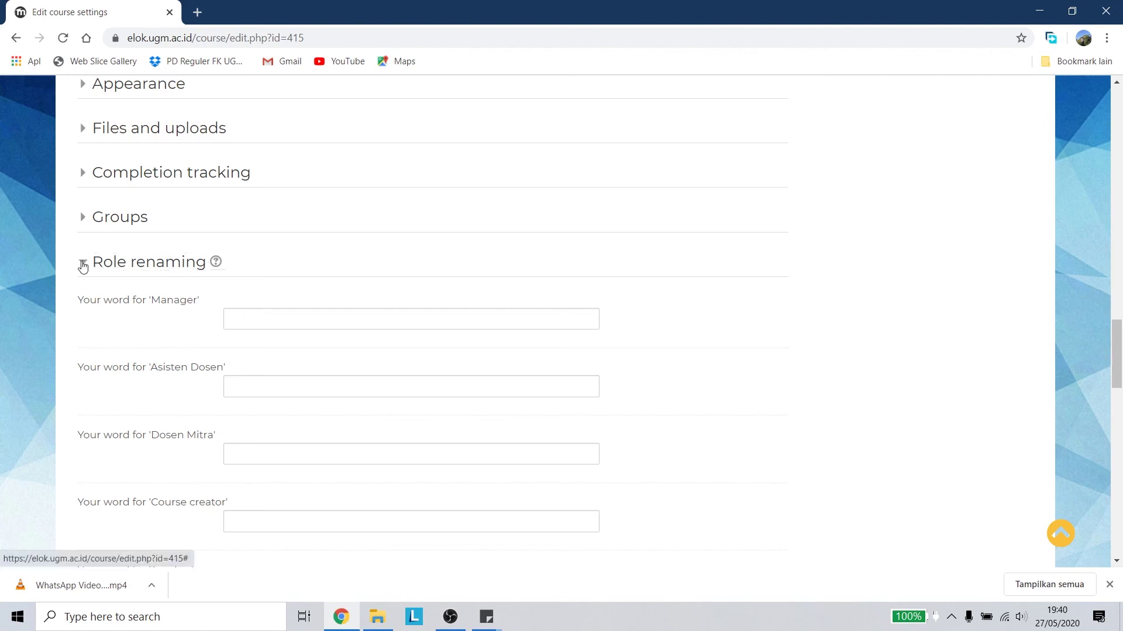
left_click(82, 265)
- Check the Tags section, close it, and save the course settings to display the course
left_click(82, 313)
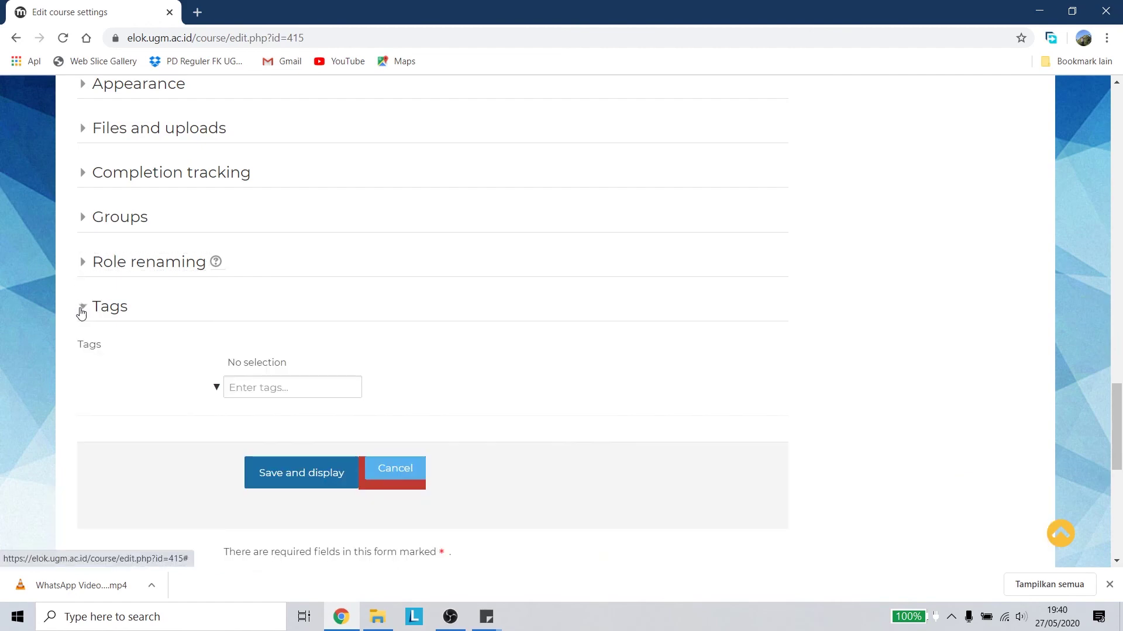
left_click(81, 312)
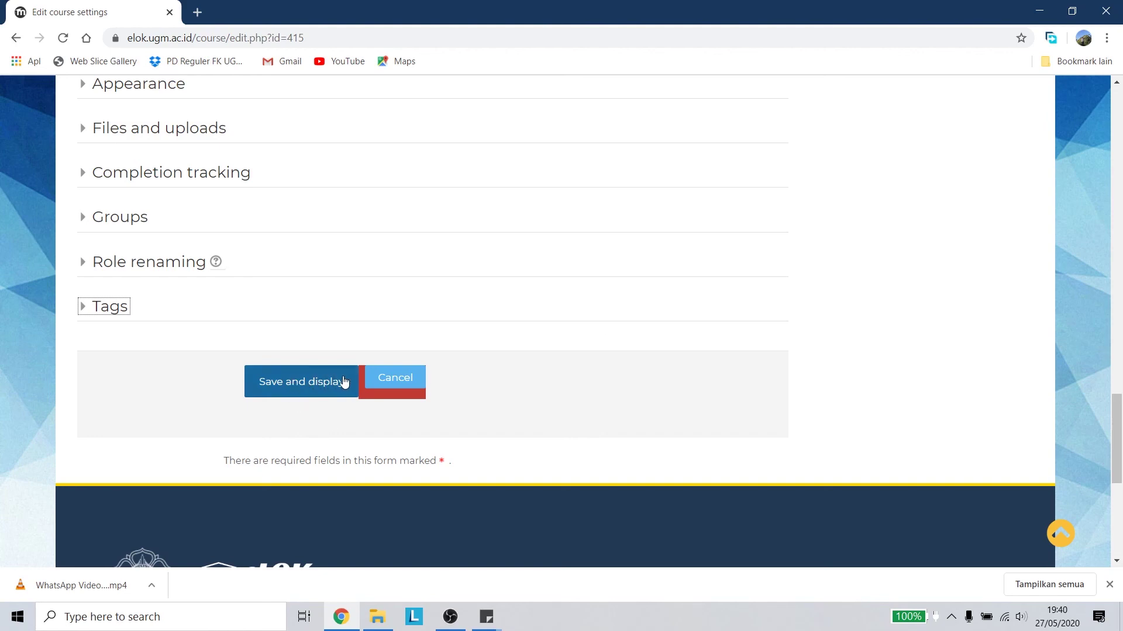
left_click(286, 389)
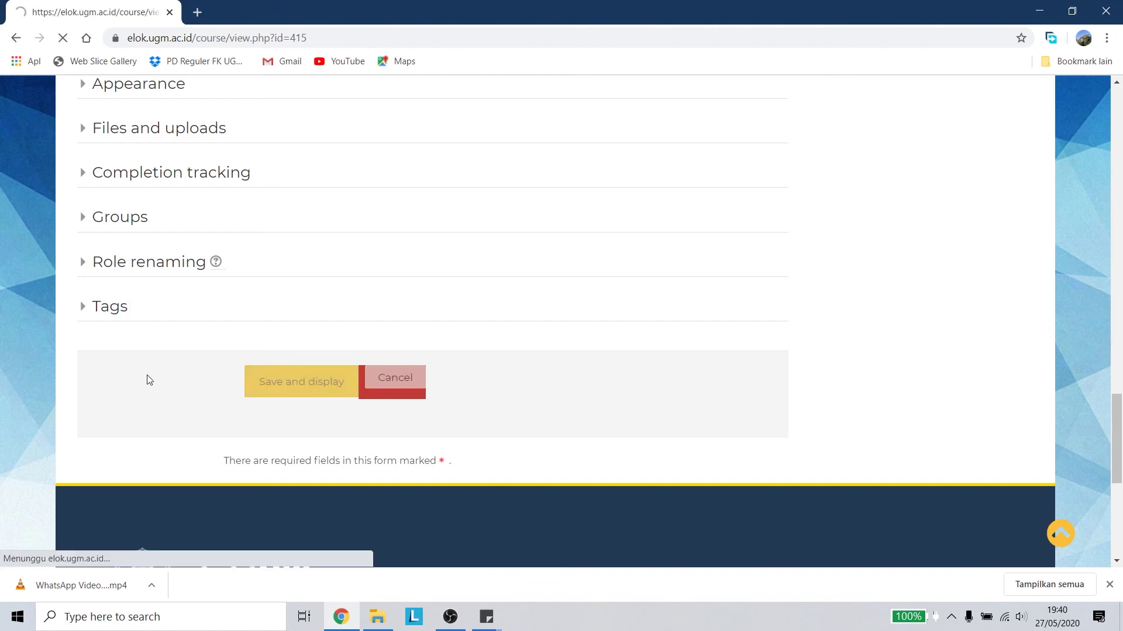